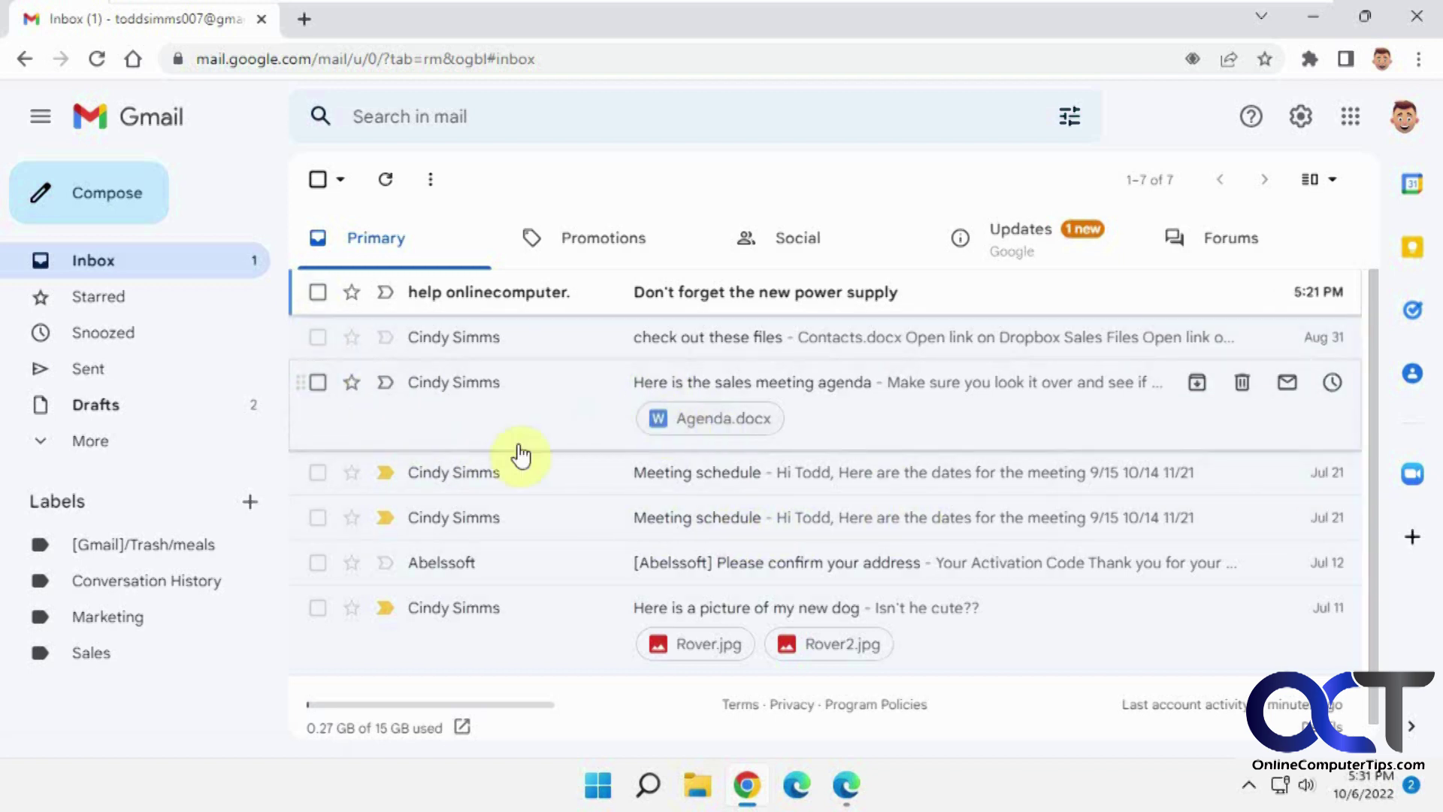
Confirm POP is enabled for all mail in the source account's Forwarding and POP/IMAP settings.
mouse_move(437, 485)
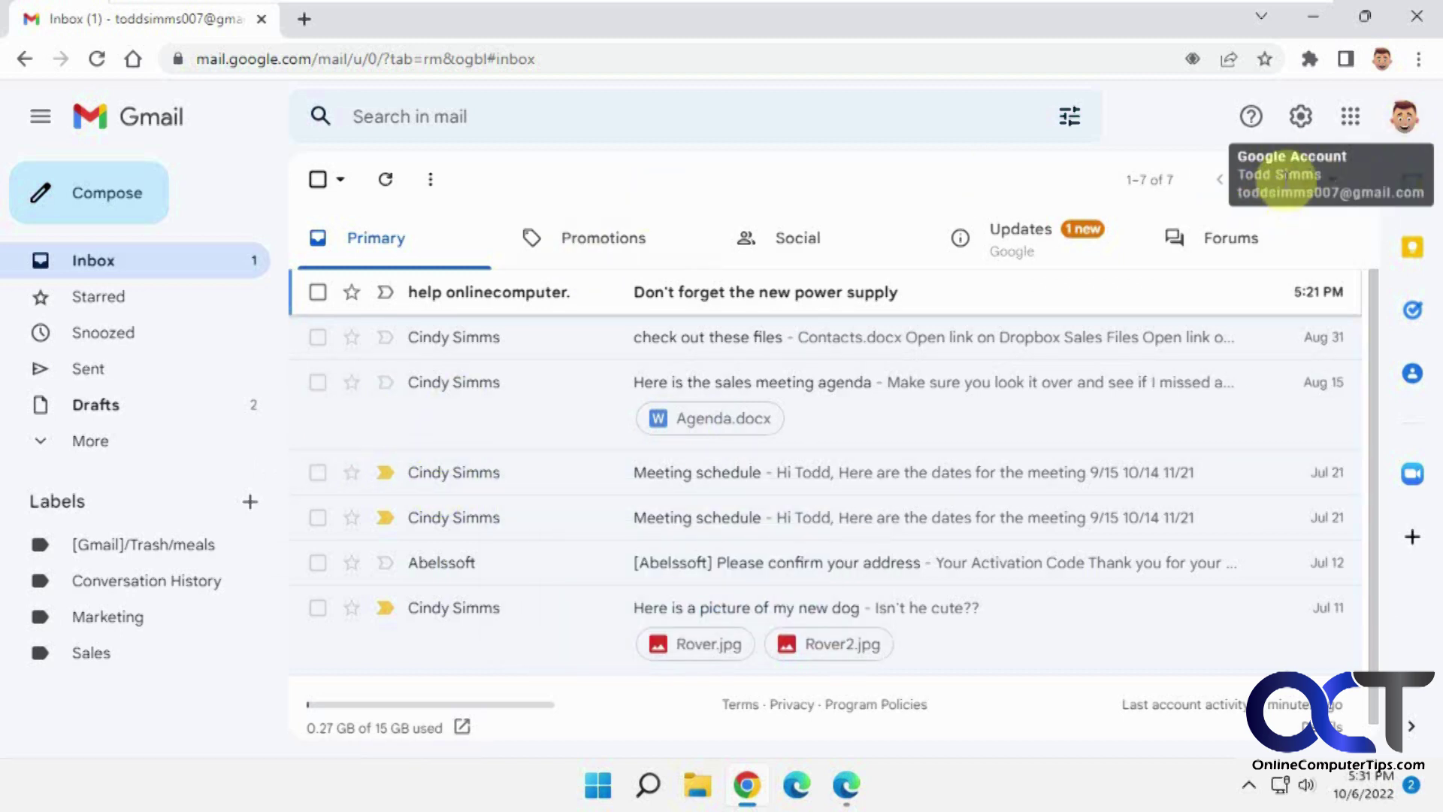
left_click(850, 782)
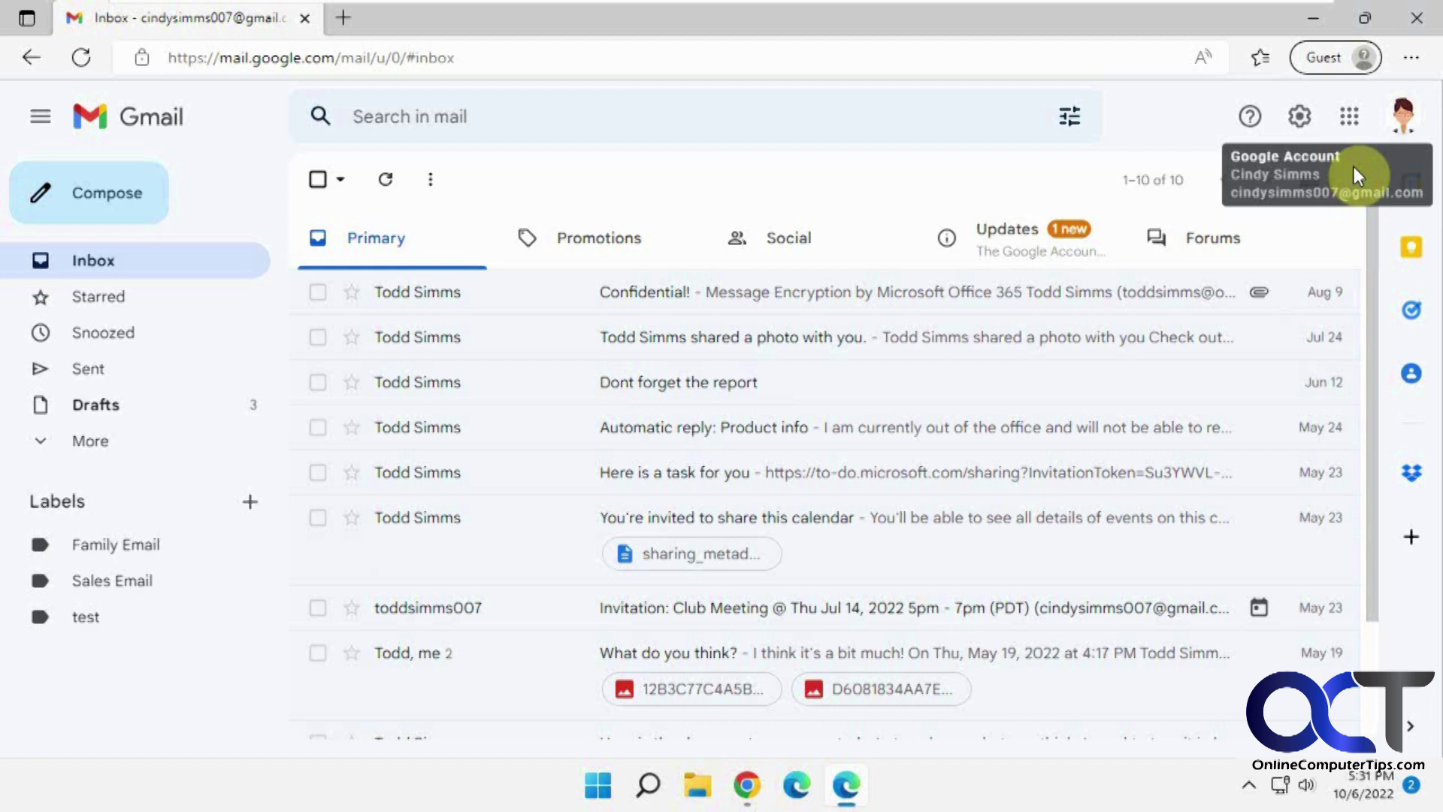
left_click(738, 788)
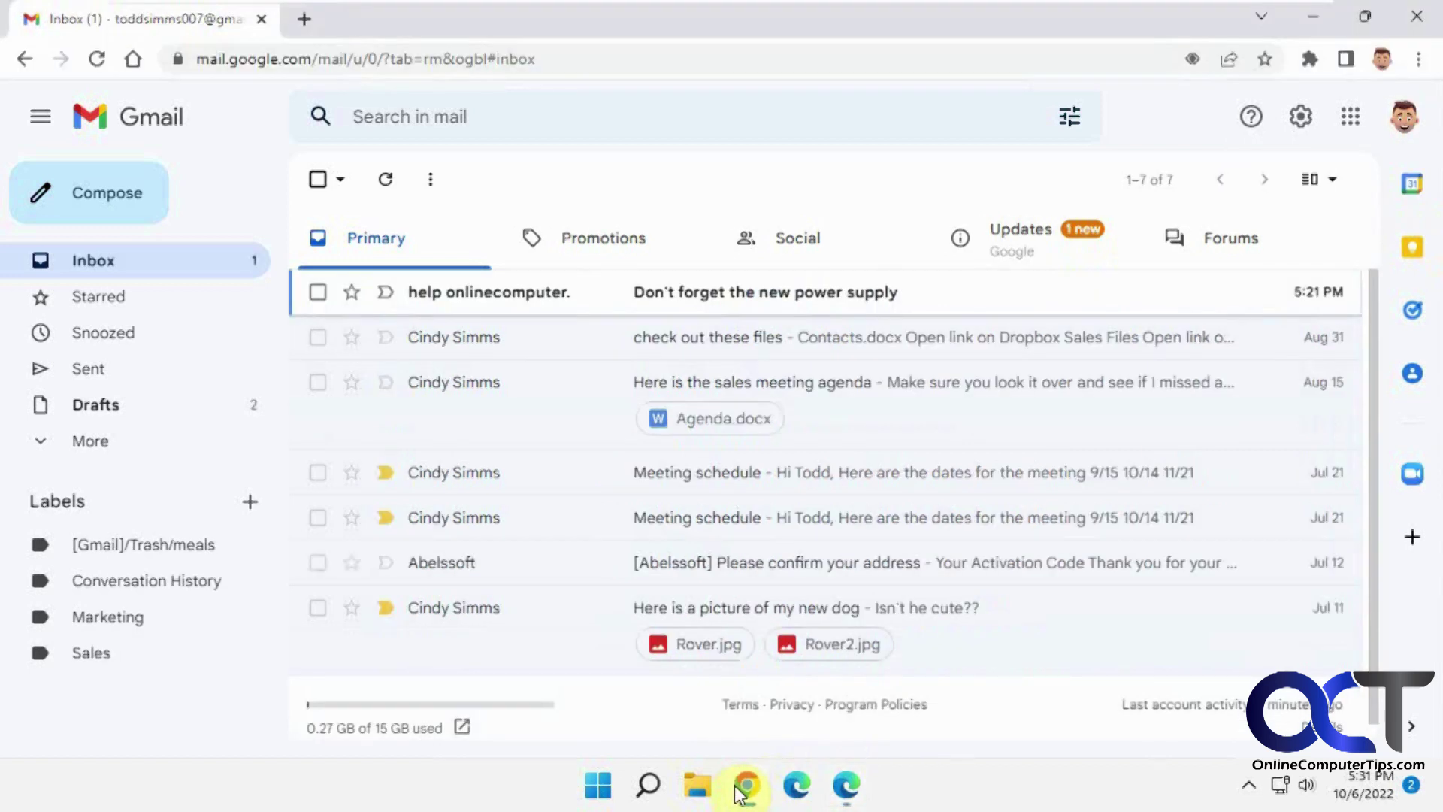
left_click(1301, 119)
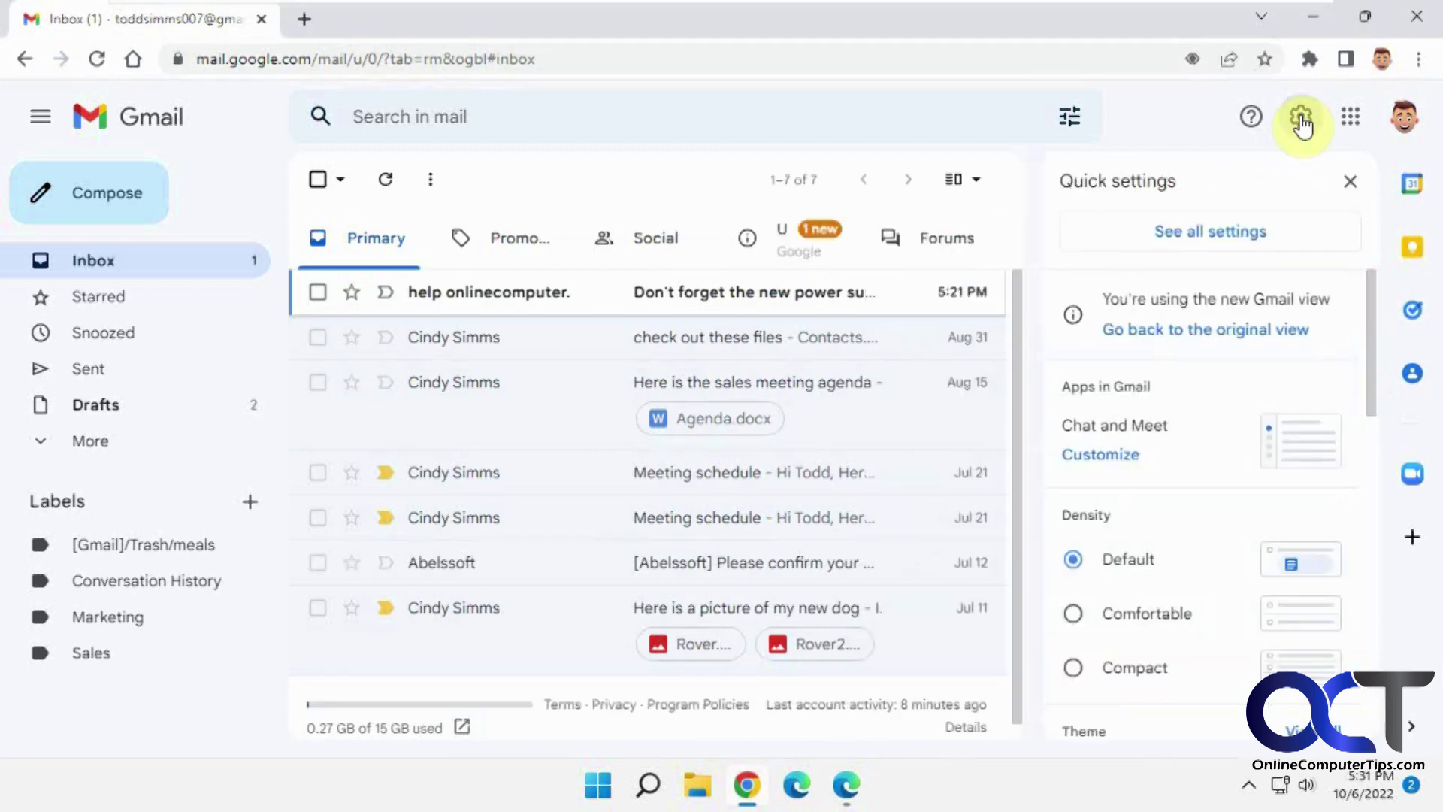
left_click(1263, 233)
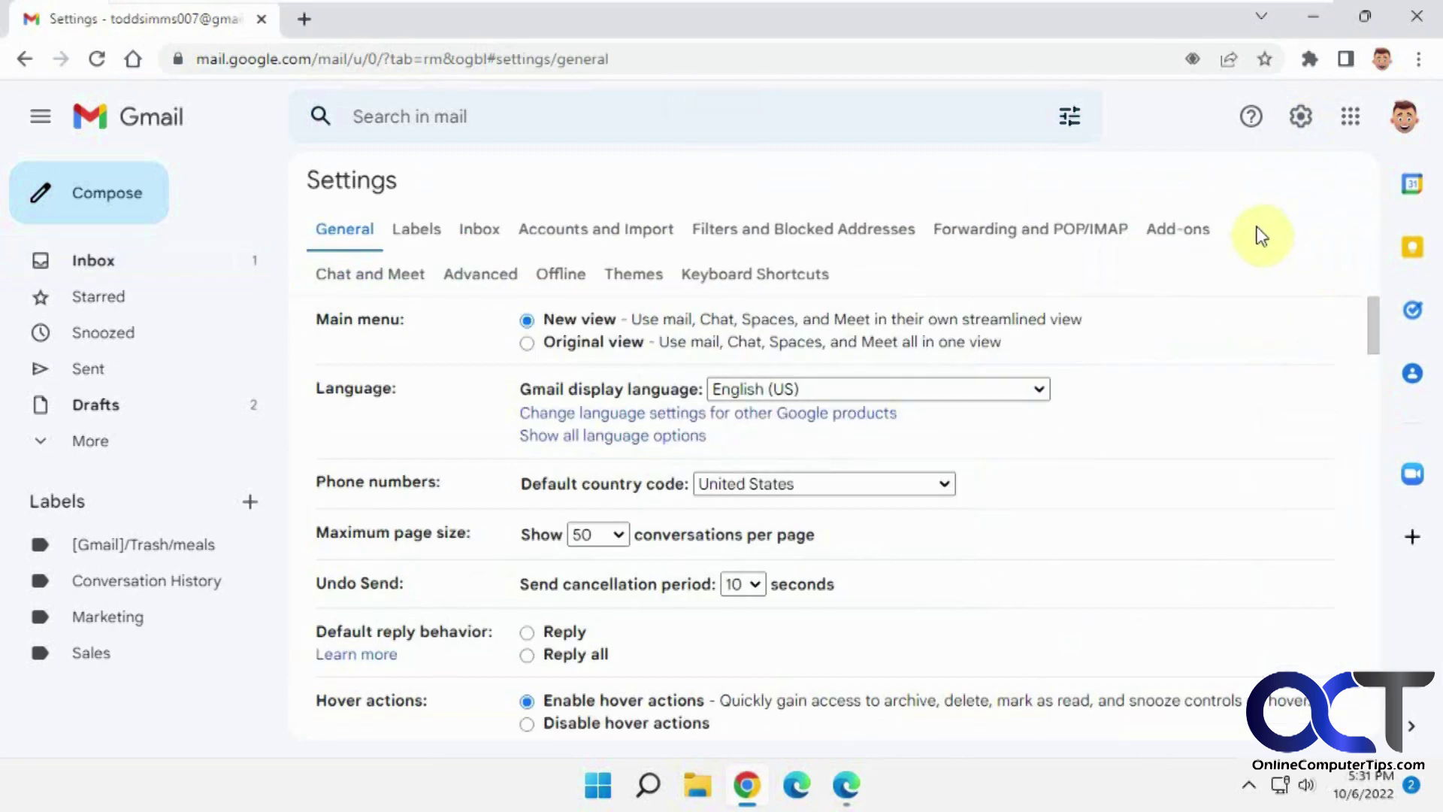
left_click(1042, 228)
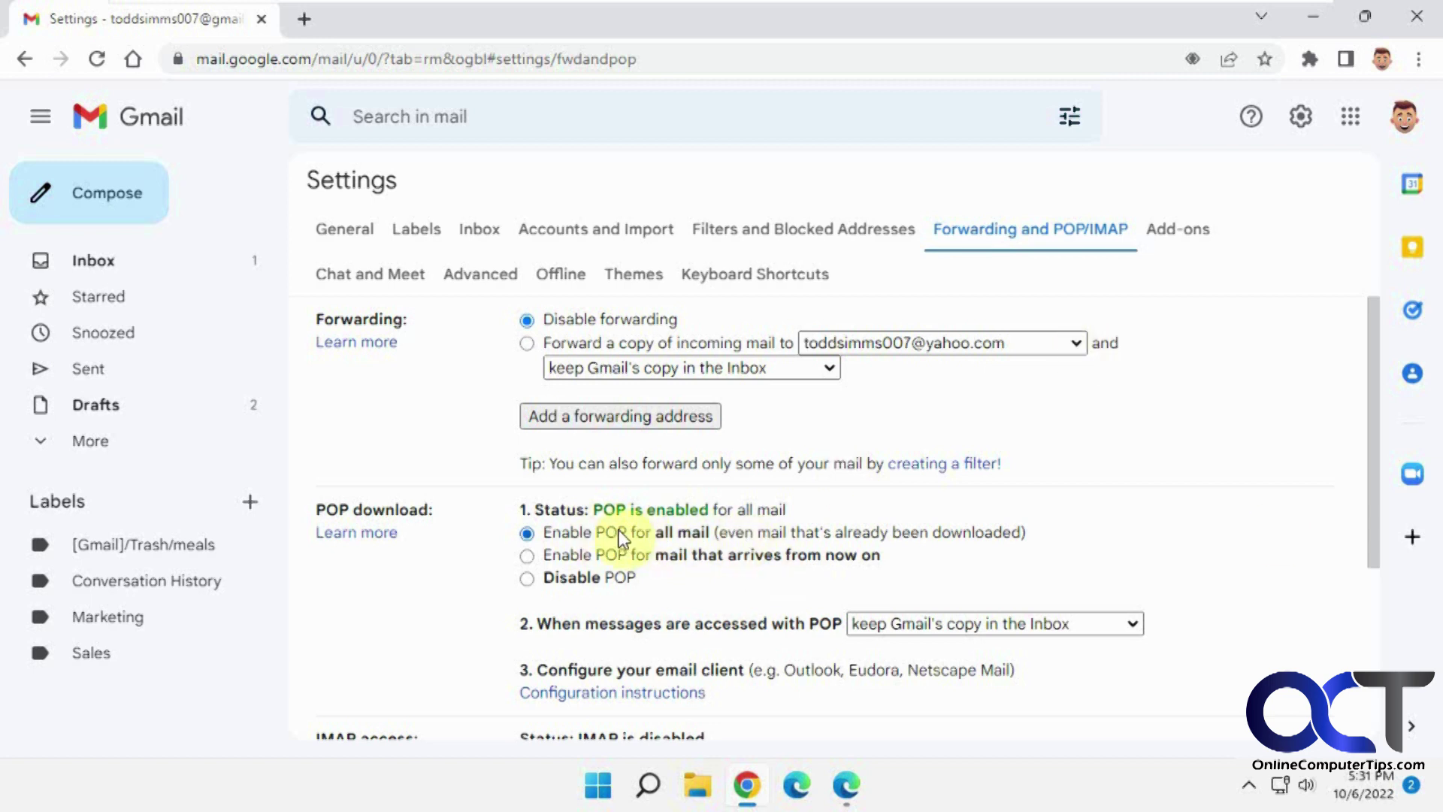
left_click(852, 787)
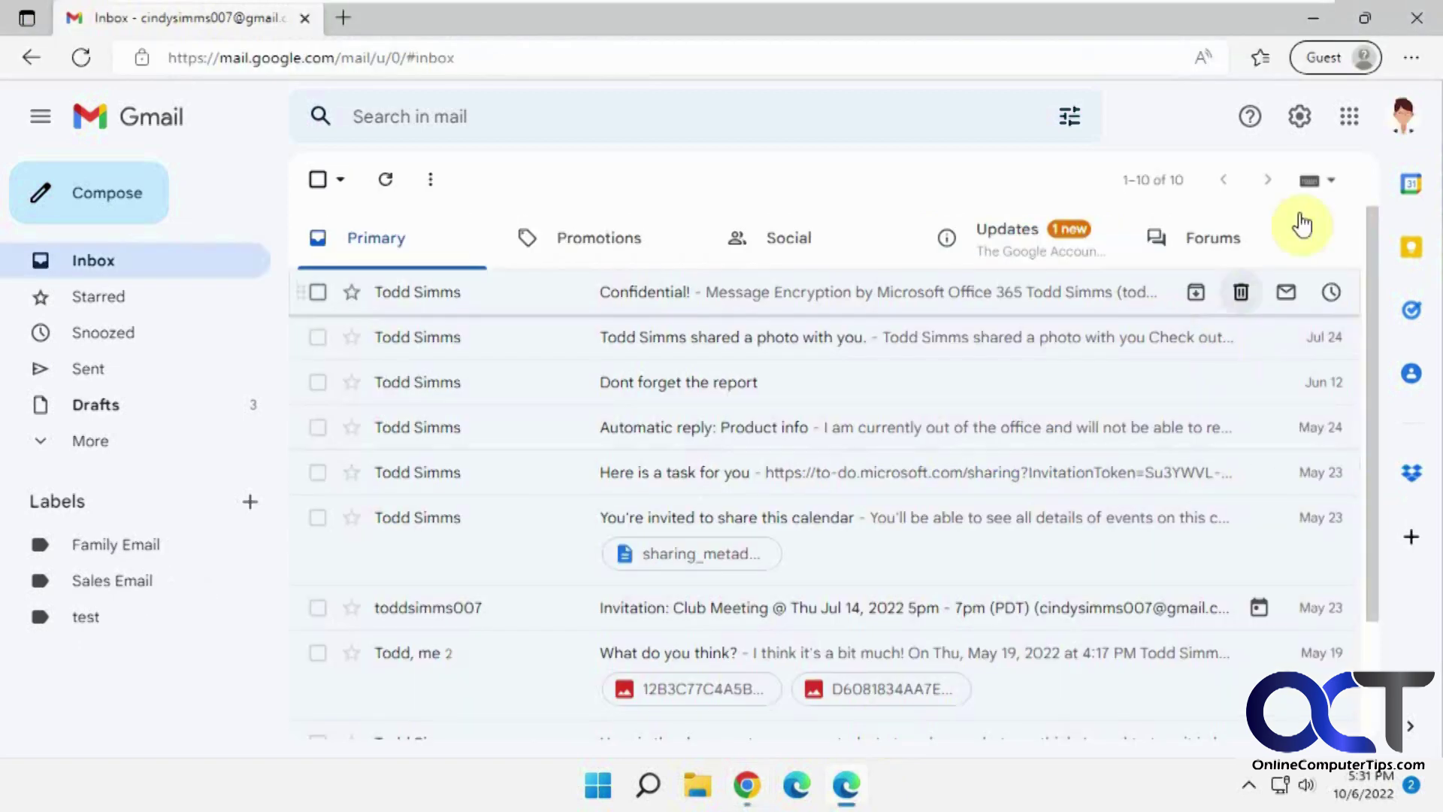
Start Import mail and contacts from the destination account's Accounts and Import settings.
left_click(1305, 119)
left_click(1260, 239)
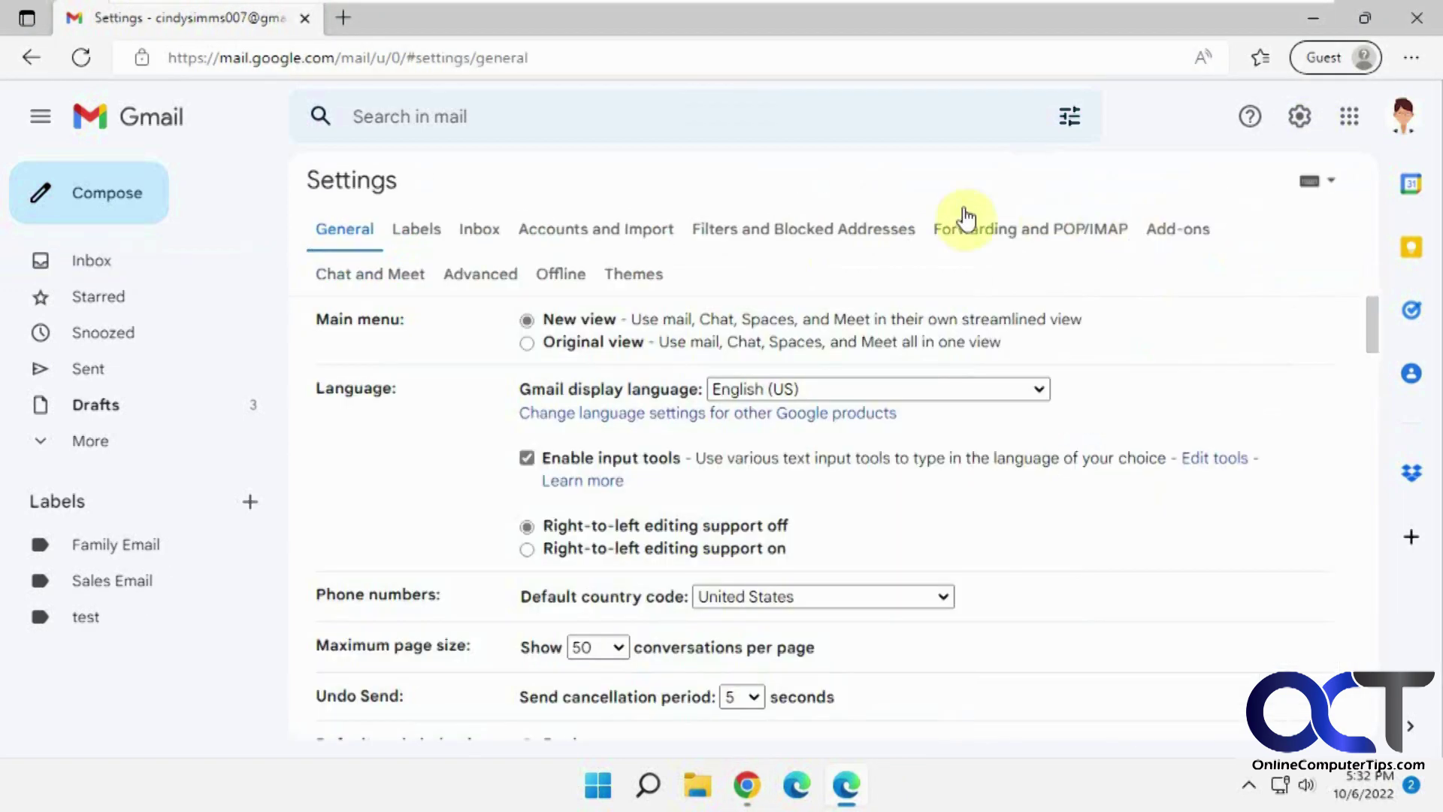
left_click(616, 221)
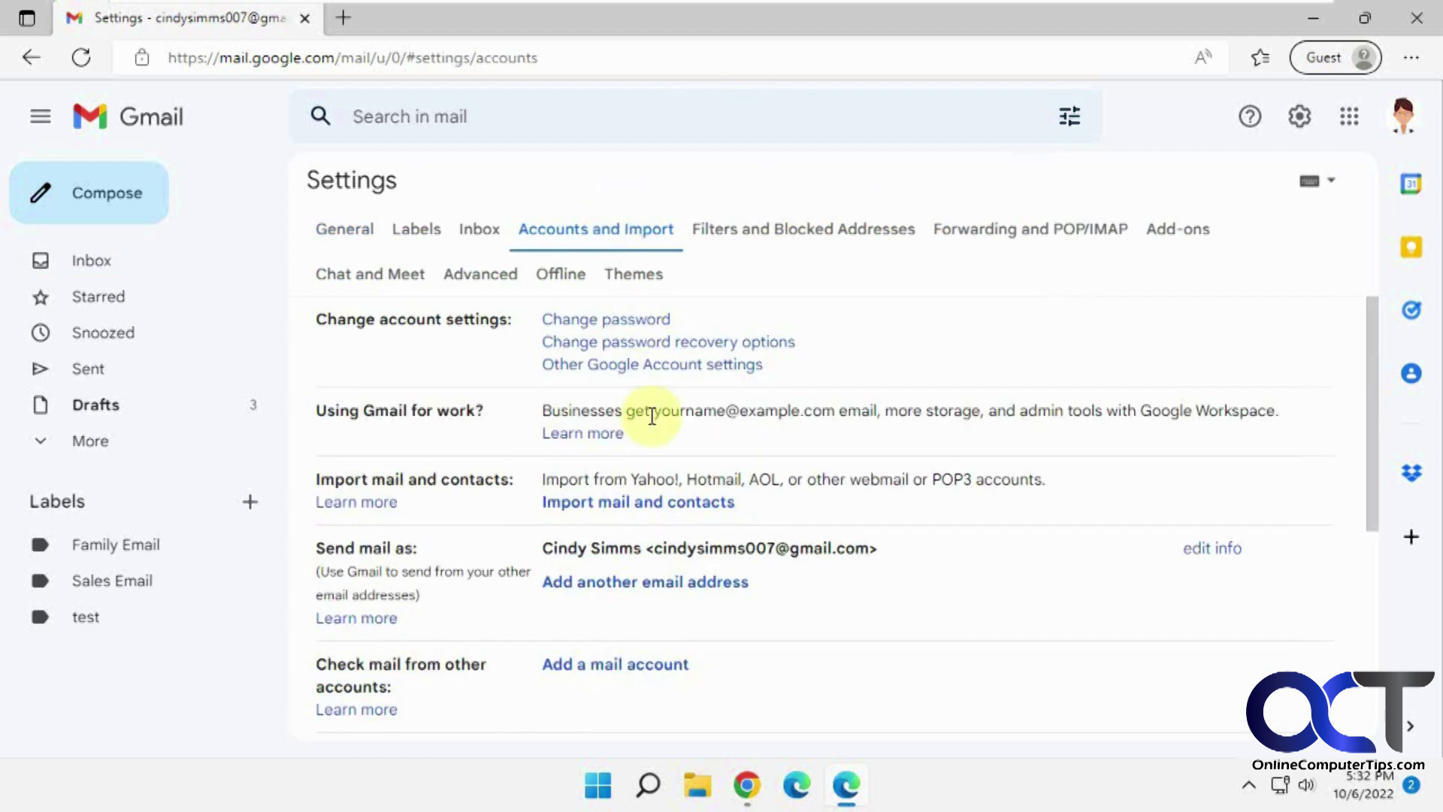
left_click(651, 503)
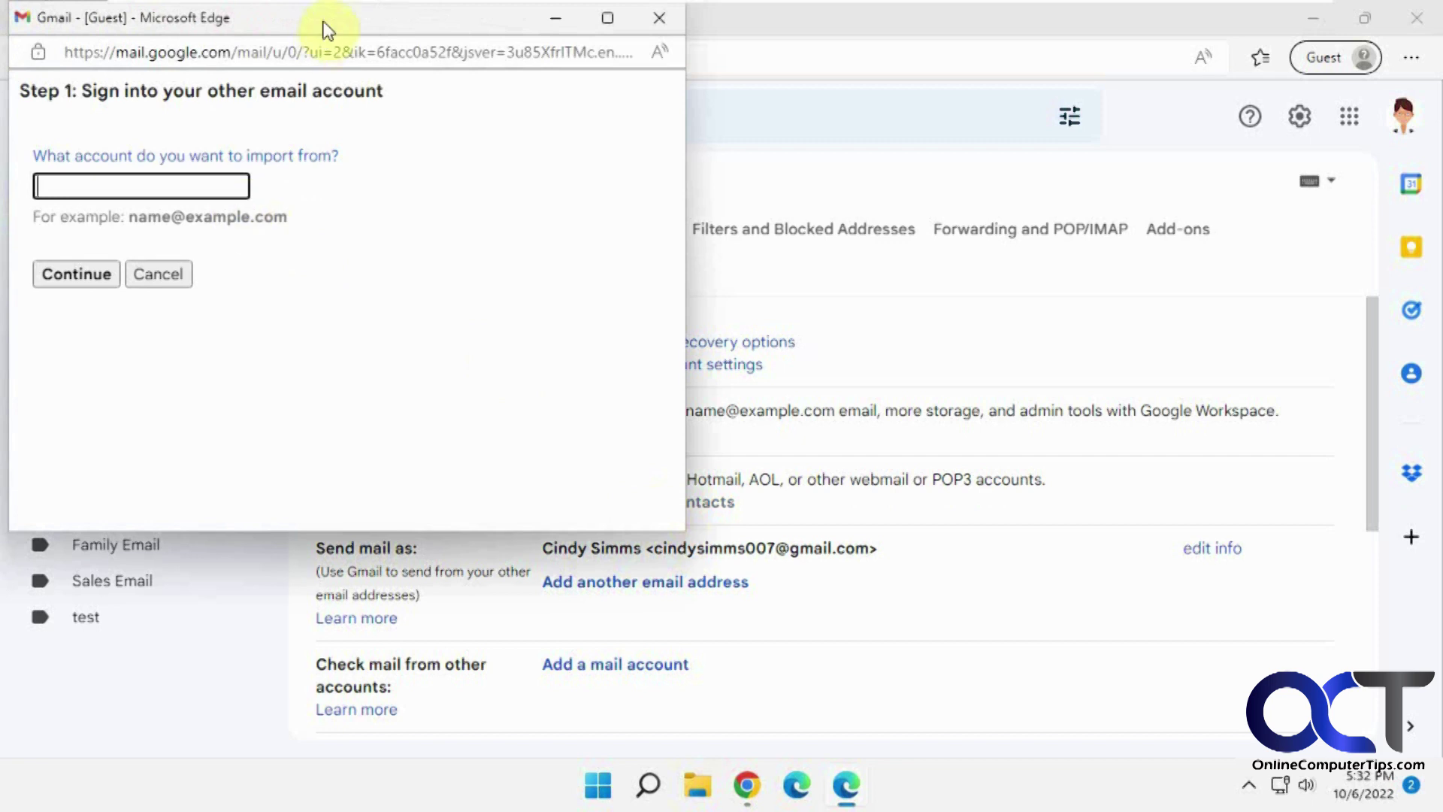
Enter the source account's email address in the import wizard and continue to sign-in.
left_click_drag(325, 28, 414, 81)
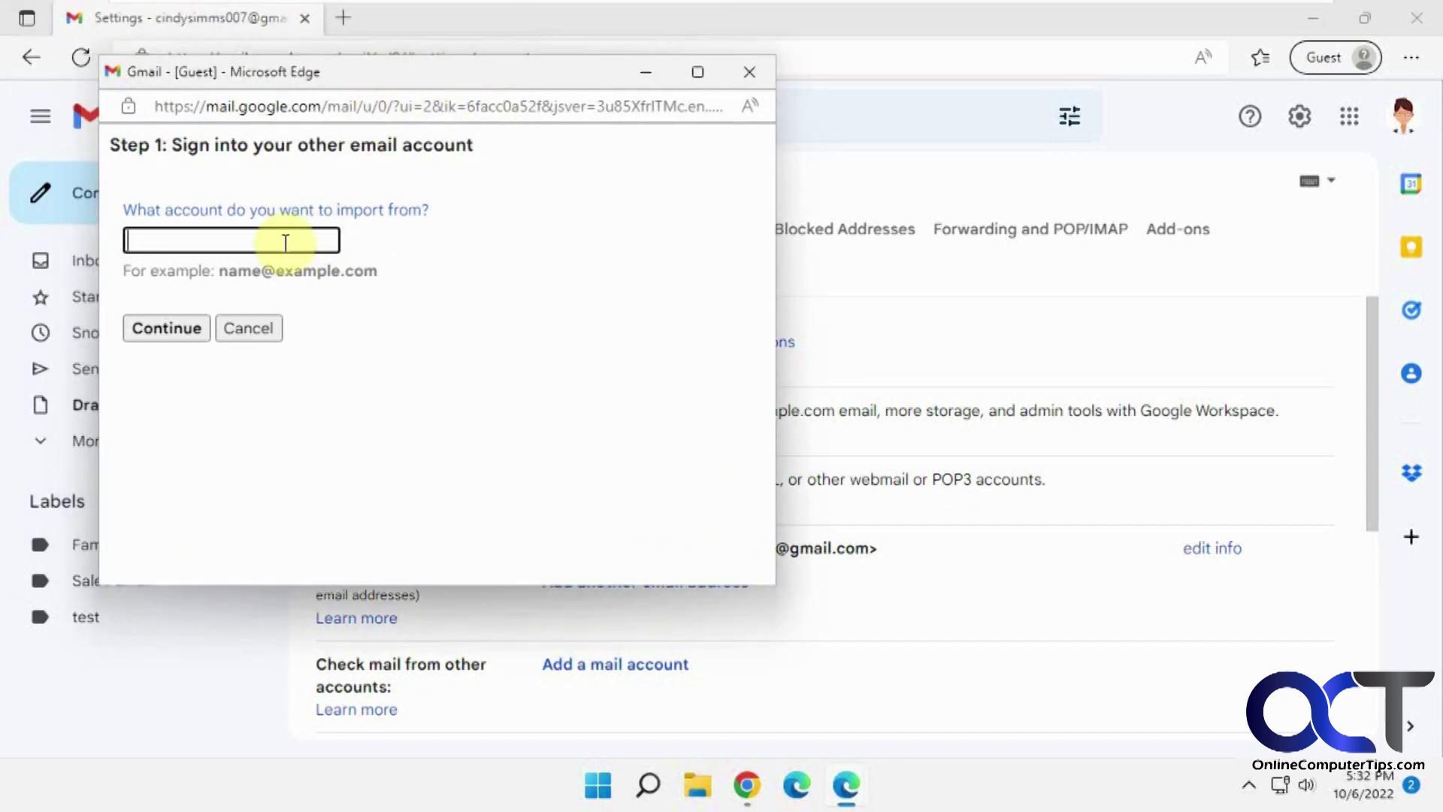
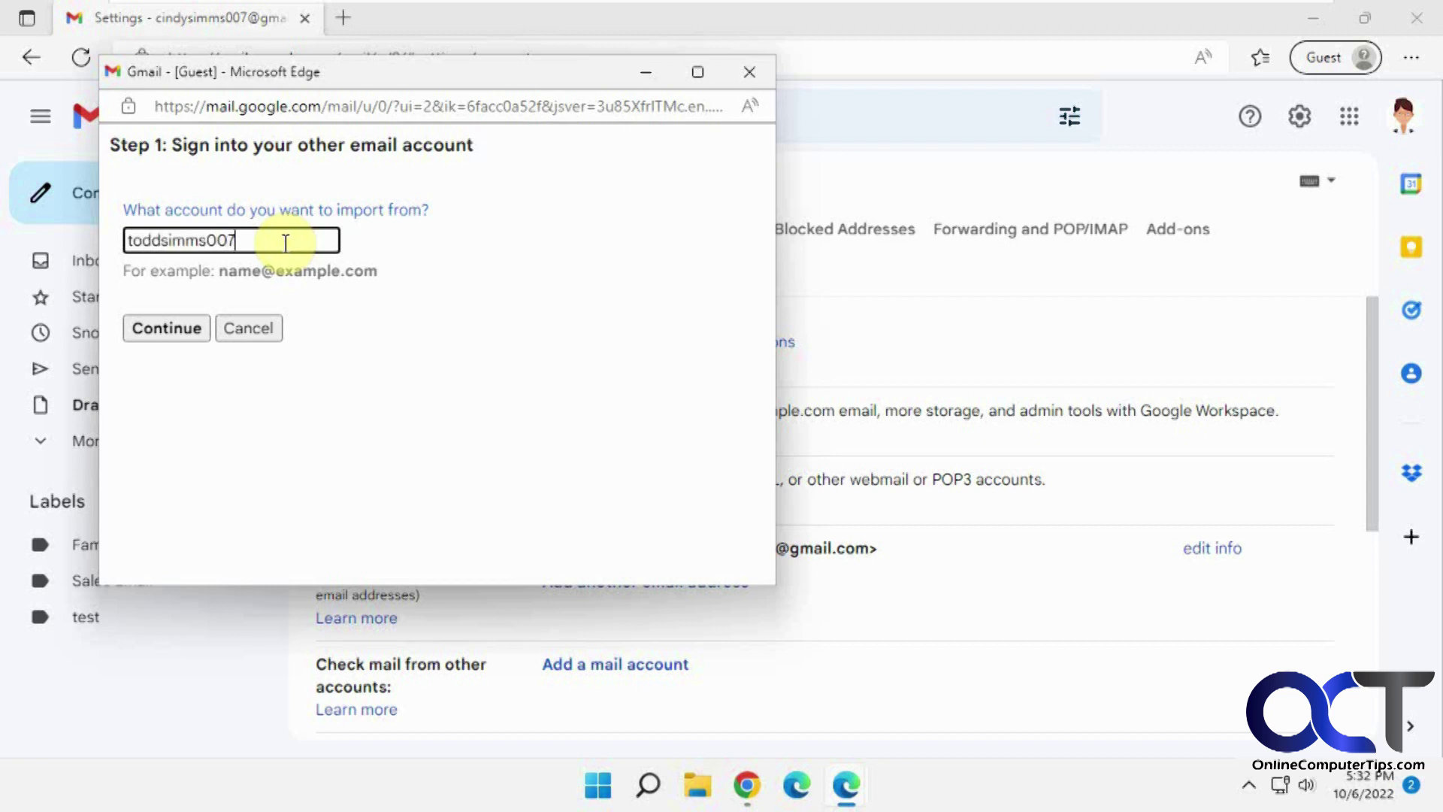
left_click(168, 323)
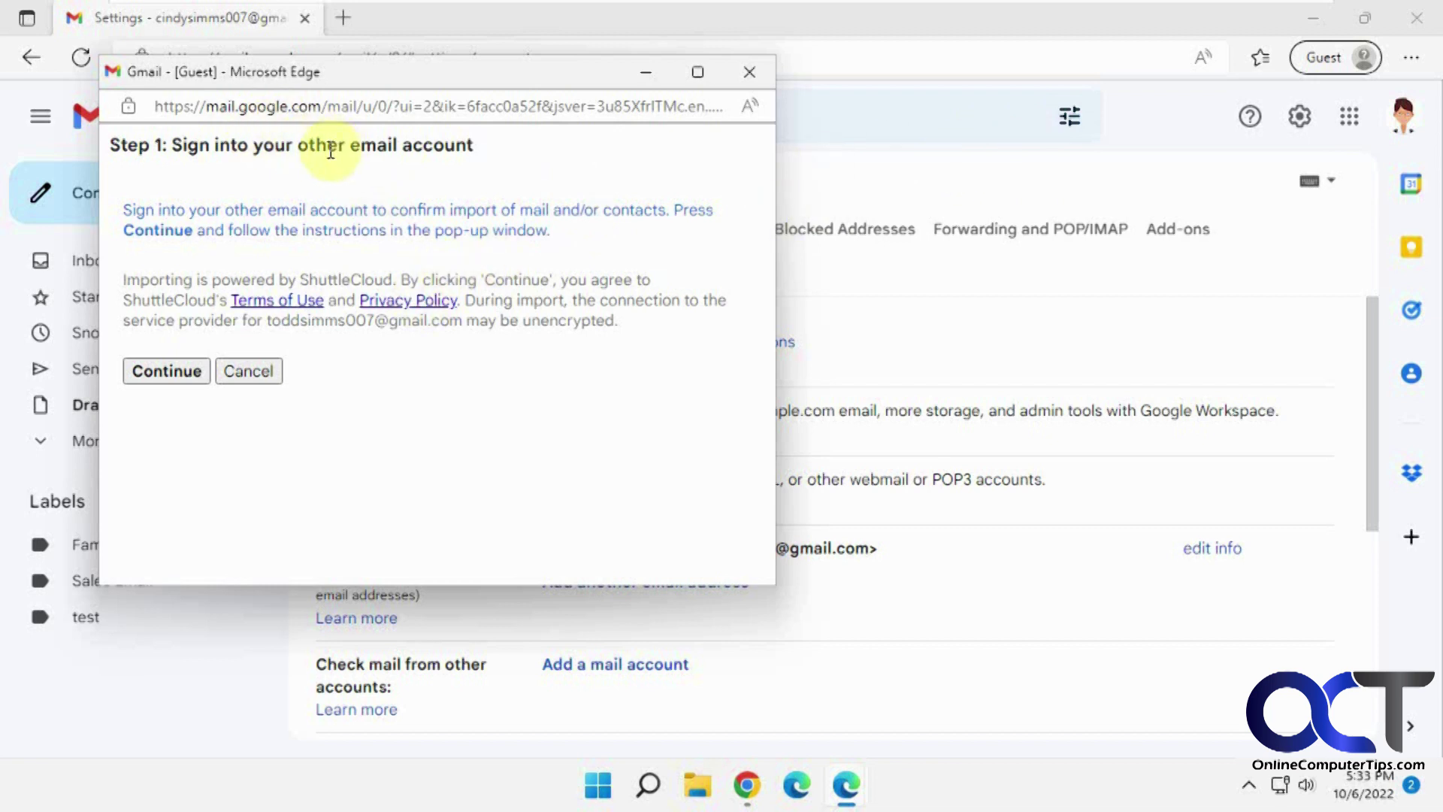
left_click(165, 373)
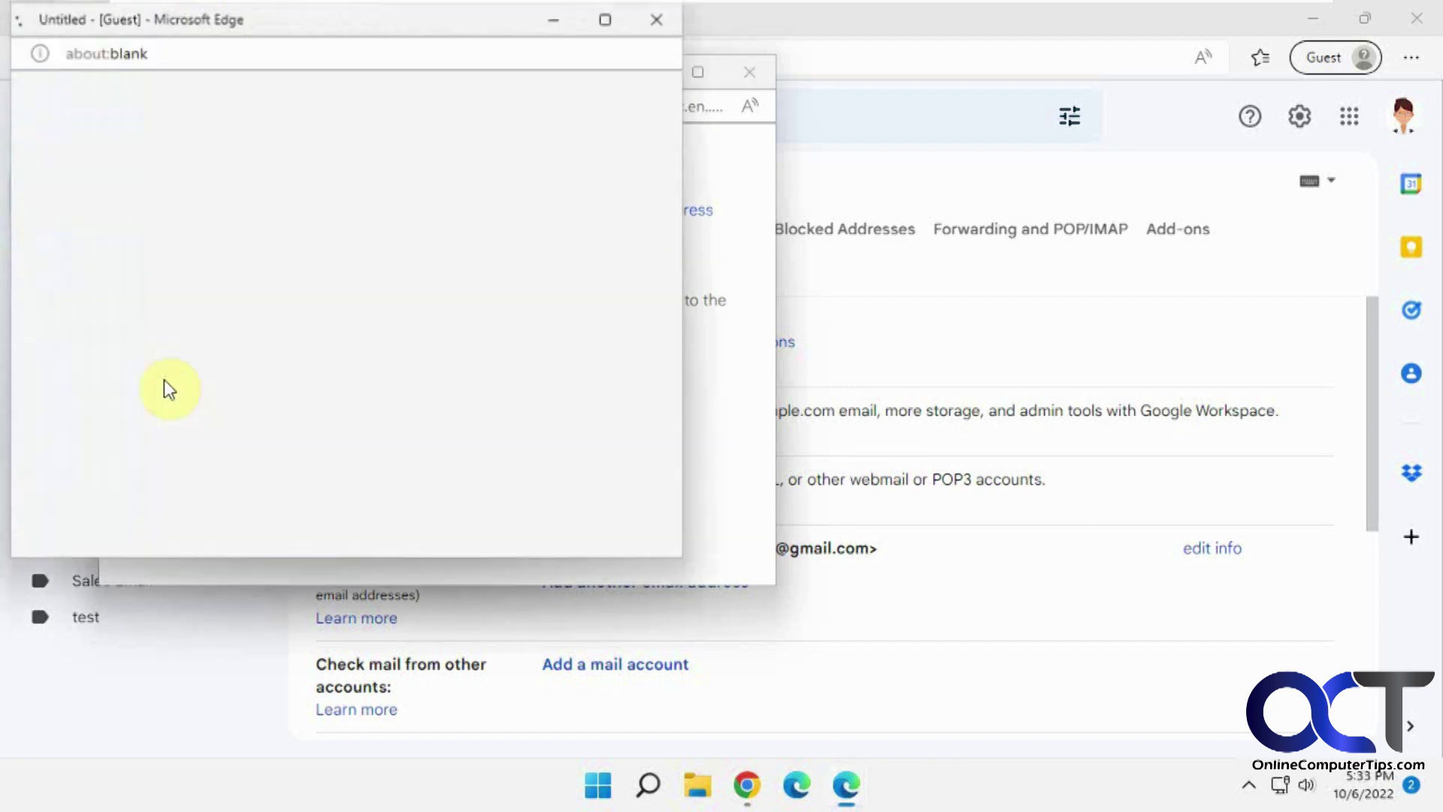
Sign in to the source account with its email and password and allow ShuttleCloud Migration access.
left_click(164, 379)
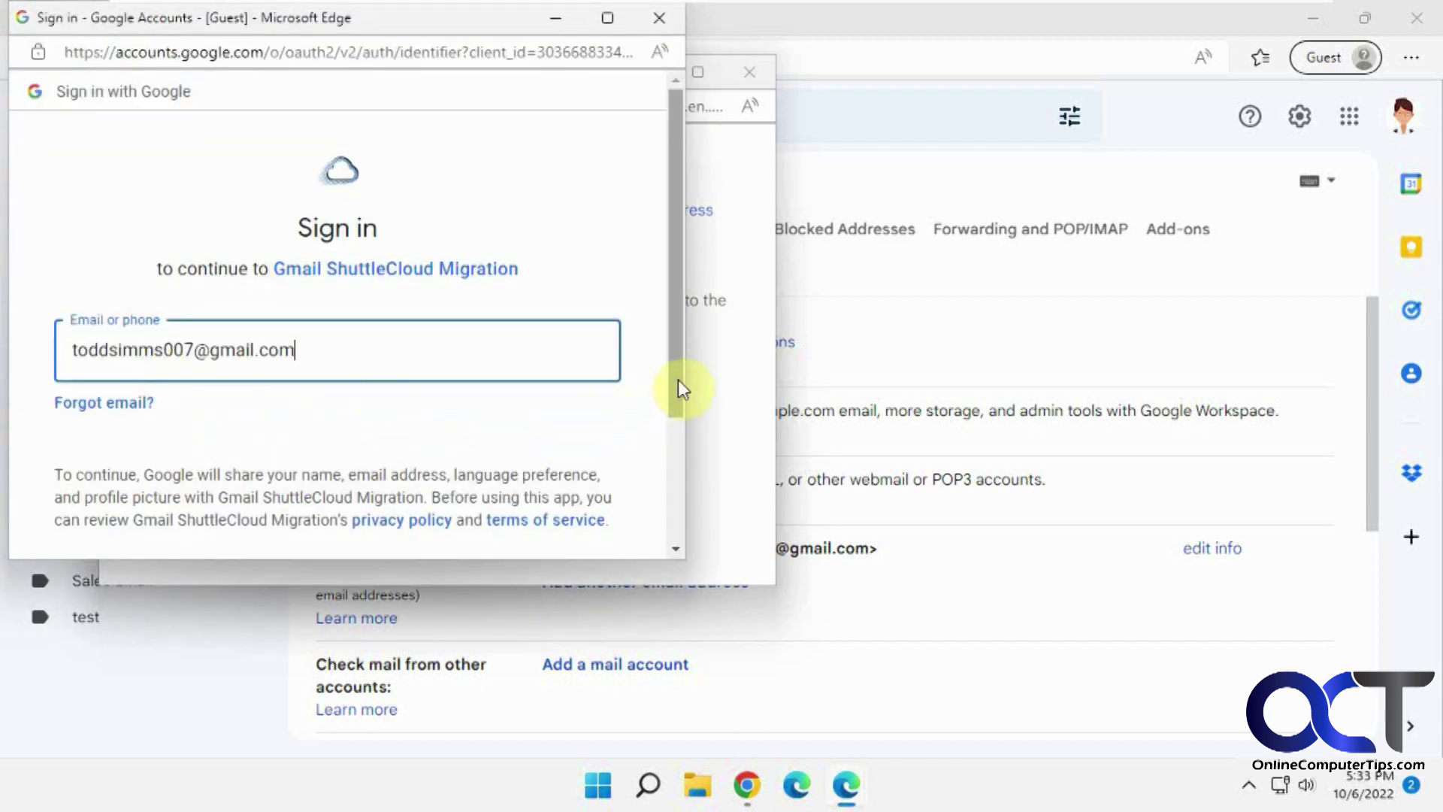
left_click_drag(678, 385, 670, 493)
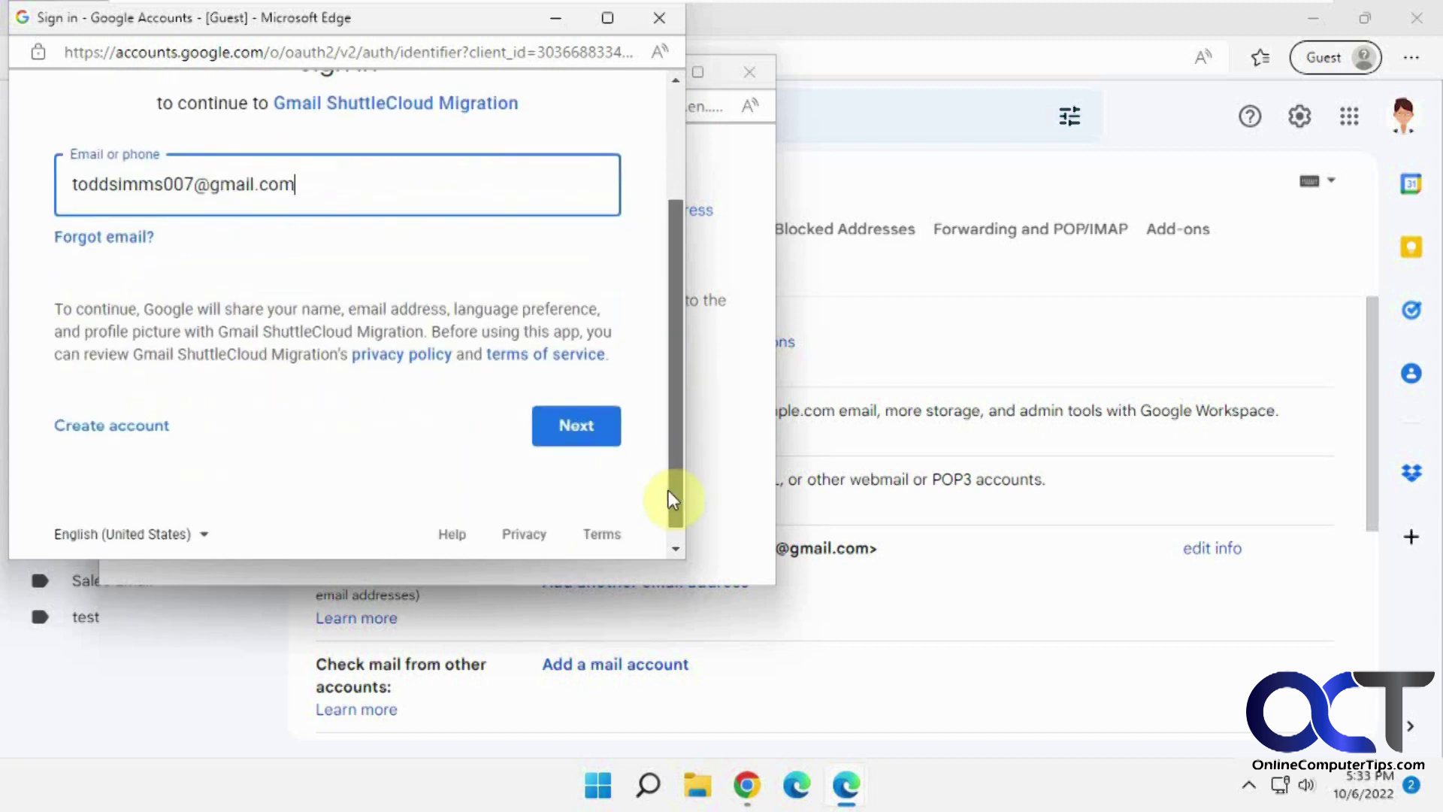
left_click(576, 428)
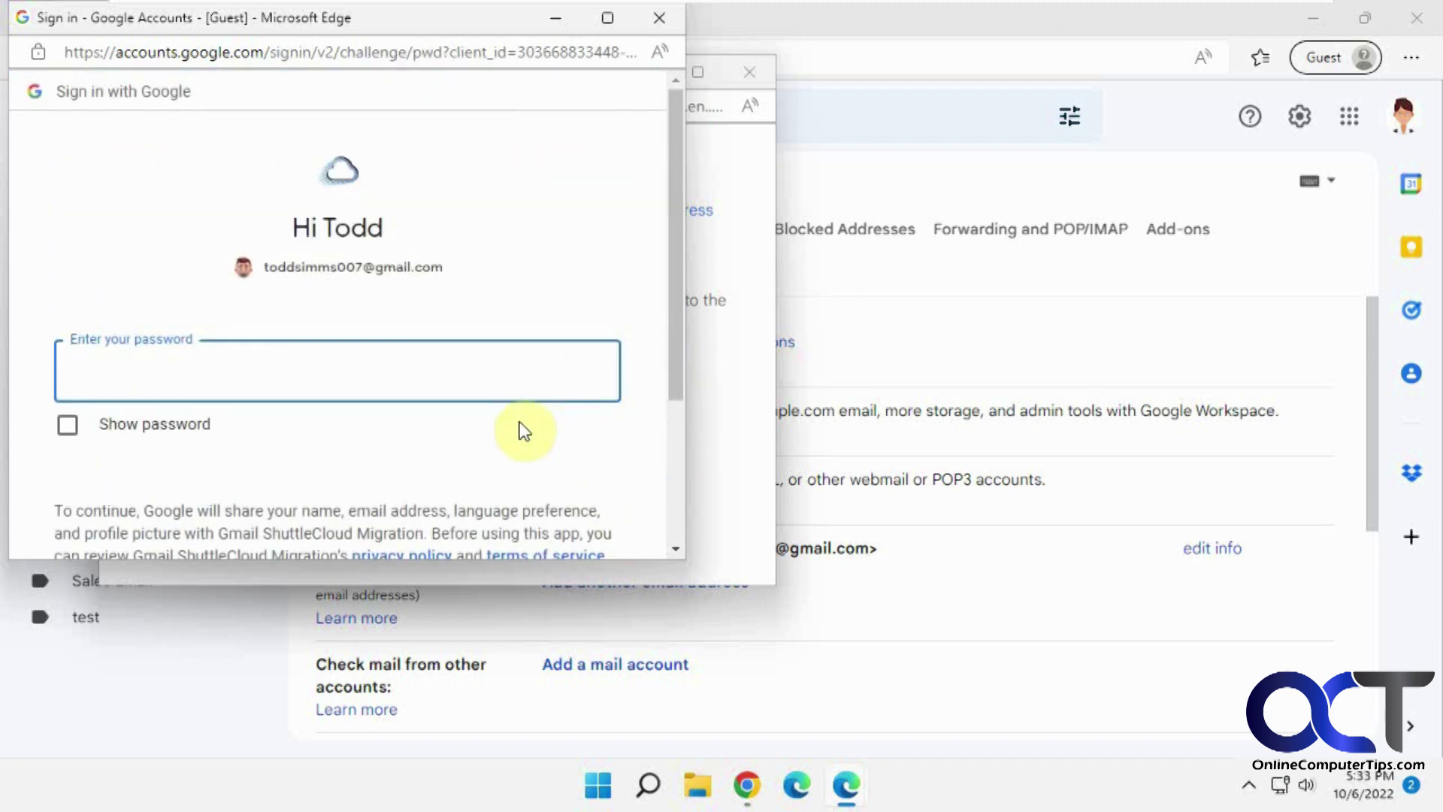
type("••••••••")
scroll(590, 436, "down", 3)
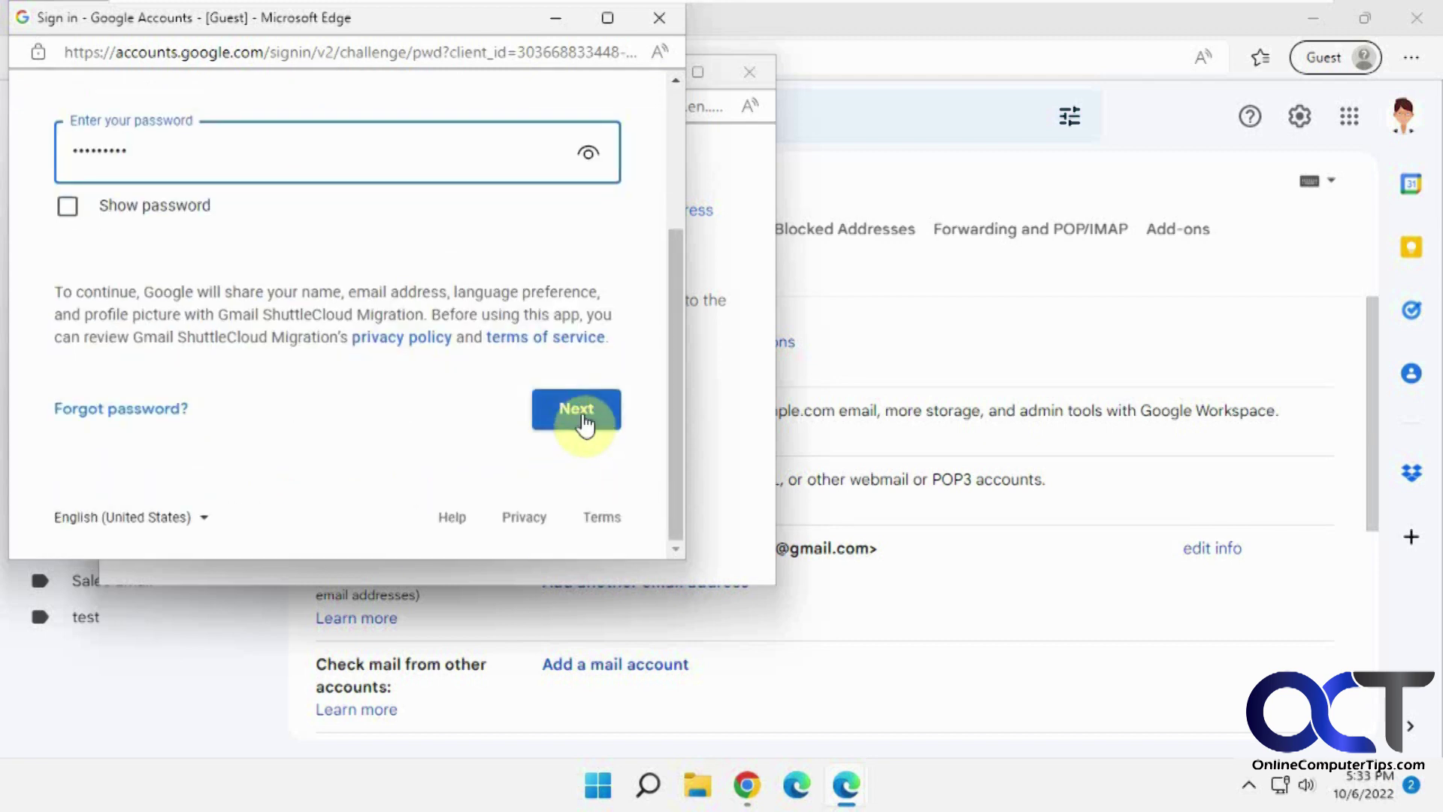
left_click(586, 423)
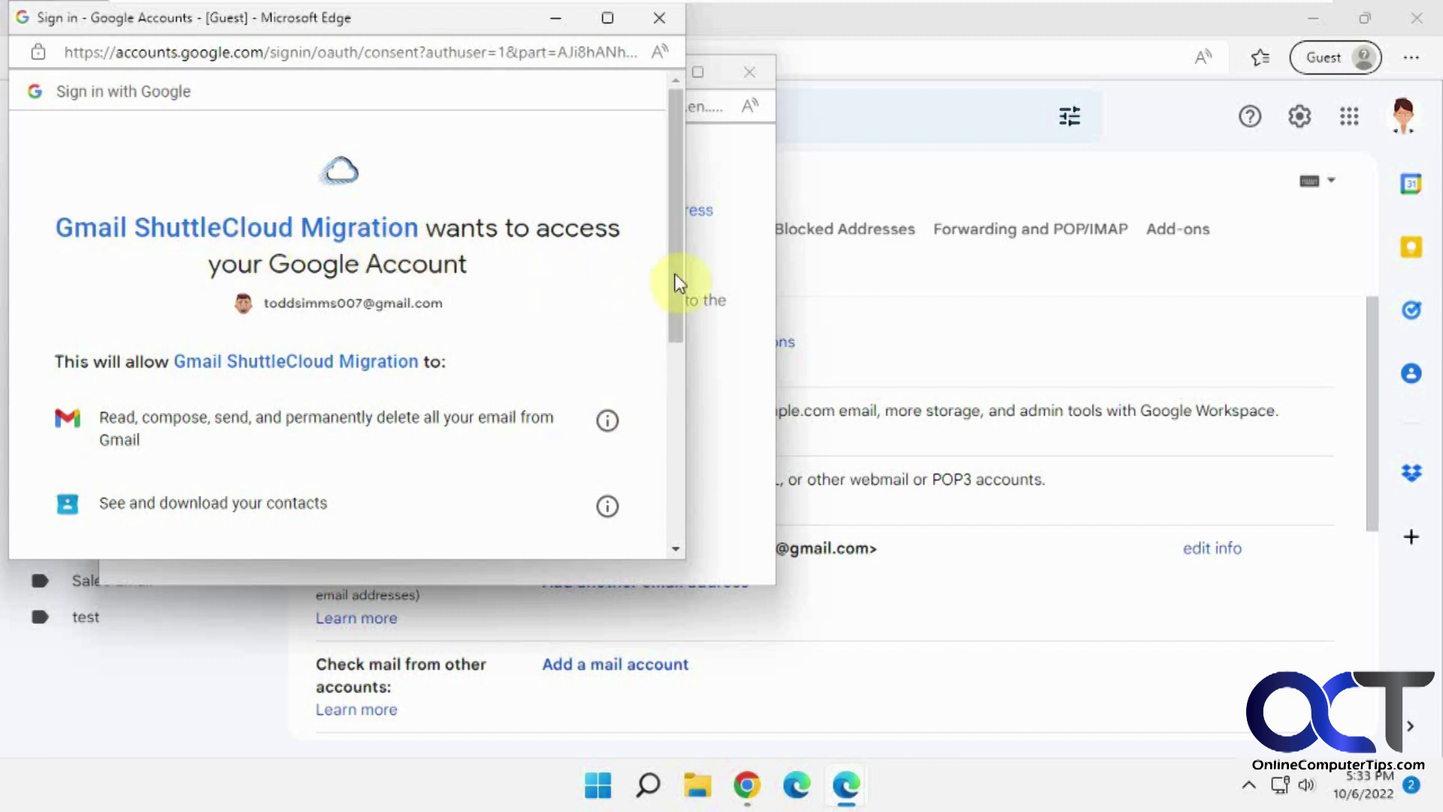
left_click_drag(676, 280, 593, 458)
left_click(474, 429)
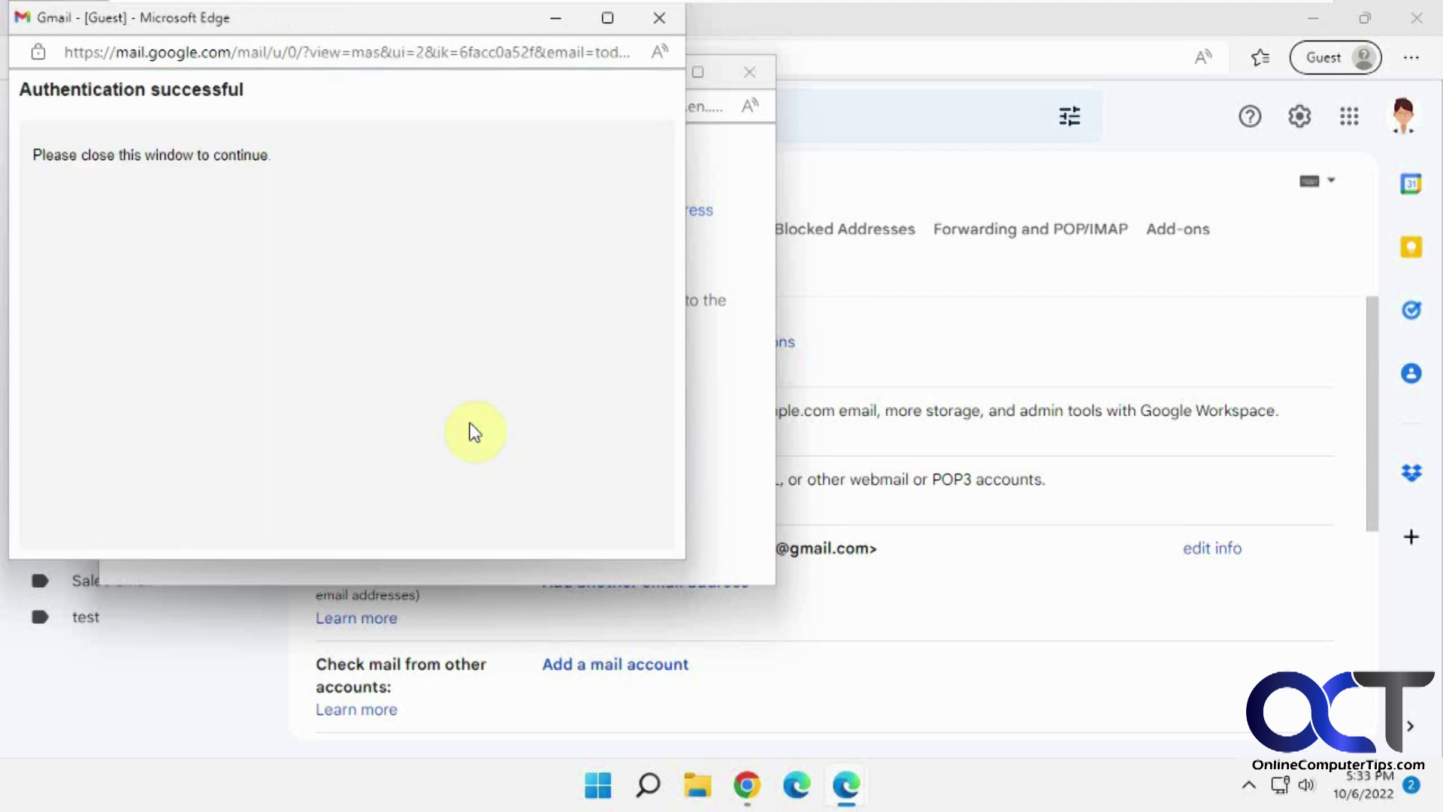
Close the authentication window, start importing mail and contacts, and dismiss the confirmation.
left_click(660, 18)
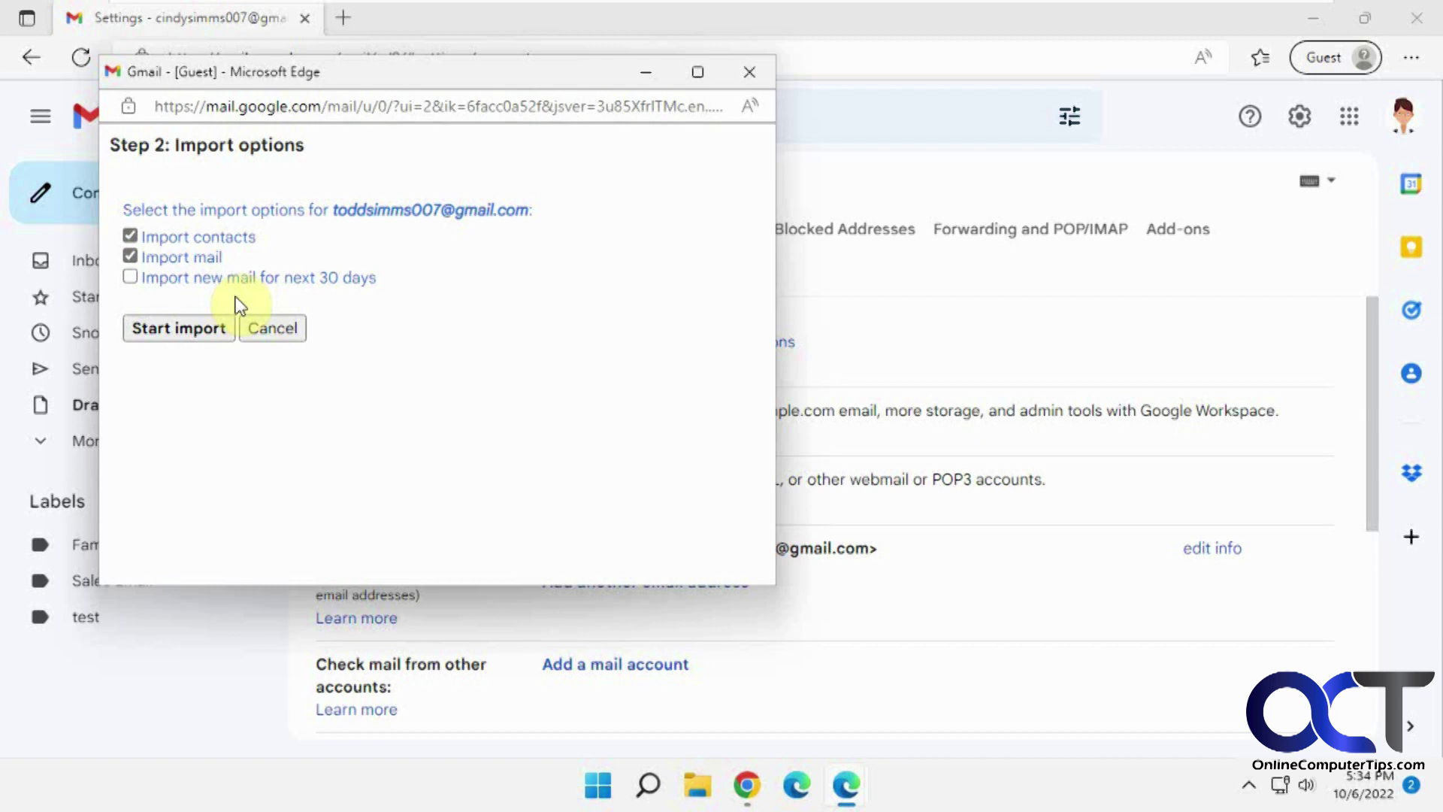
left_click(199, 328)
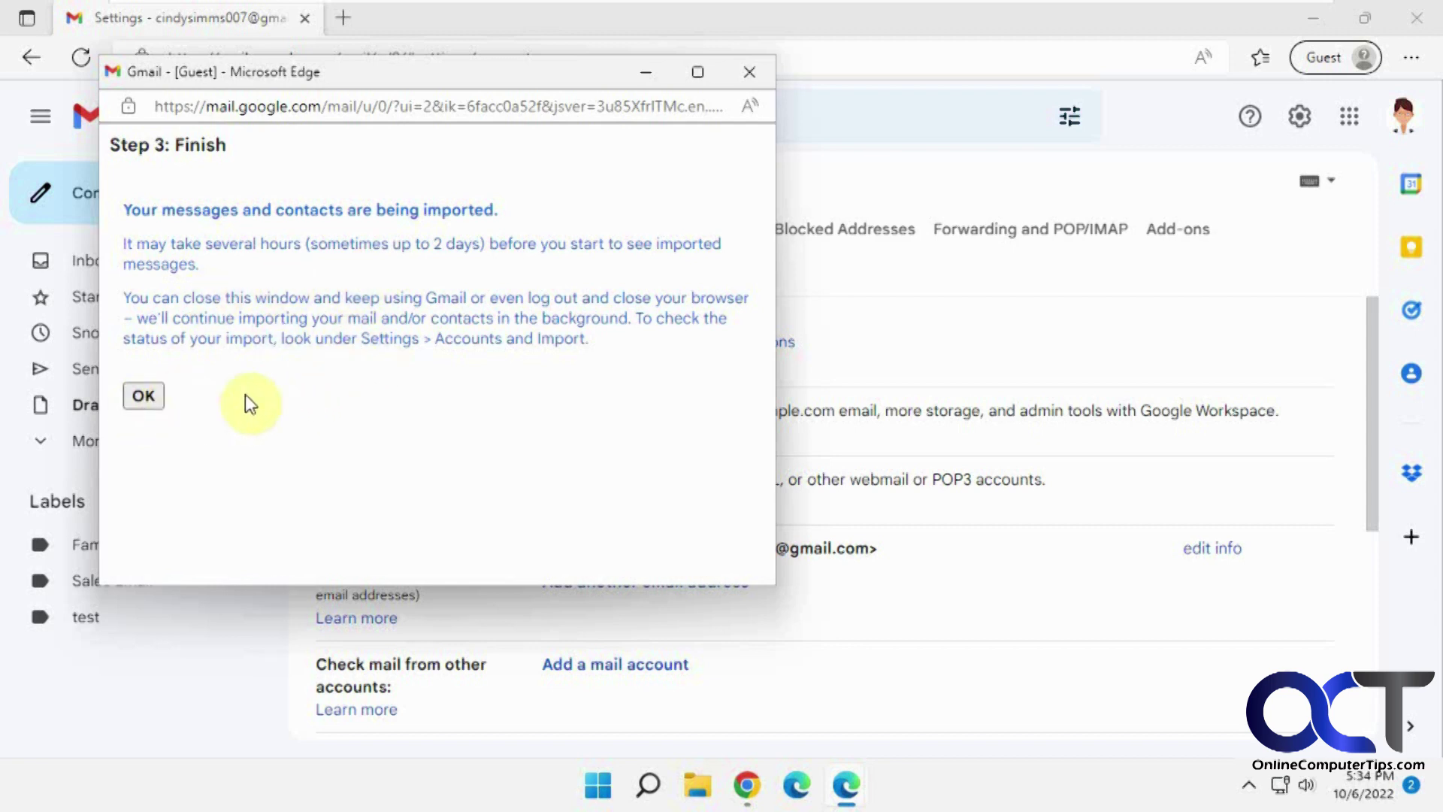
left_click(144, 397)
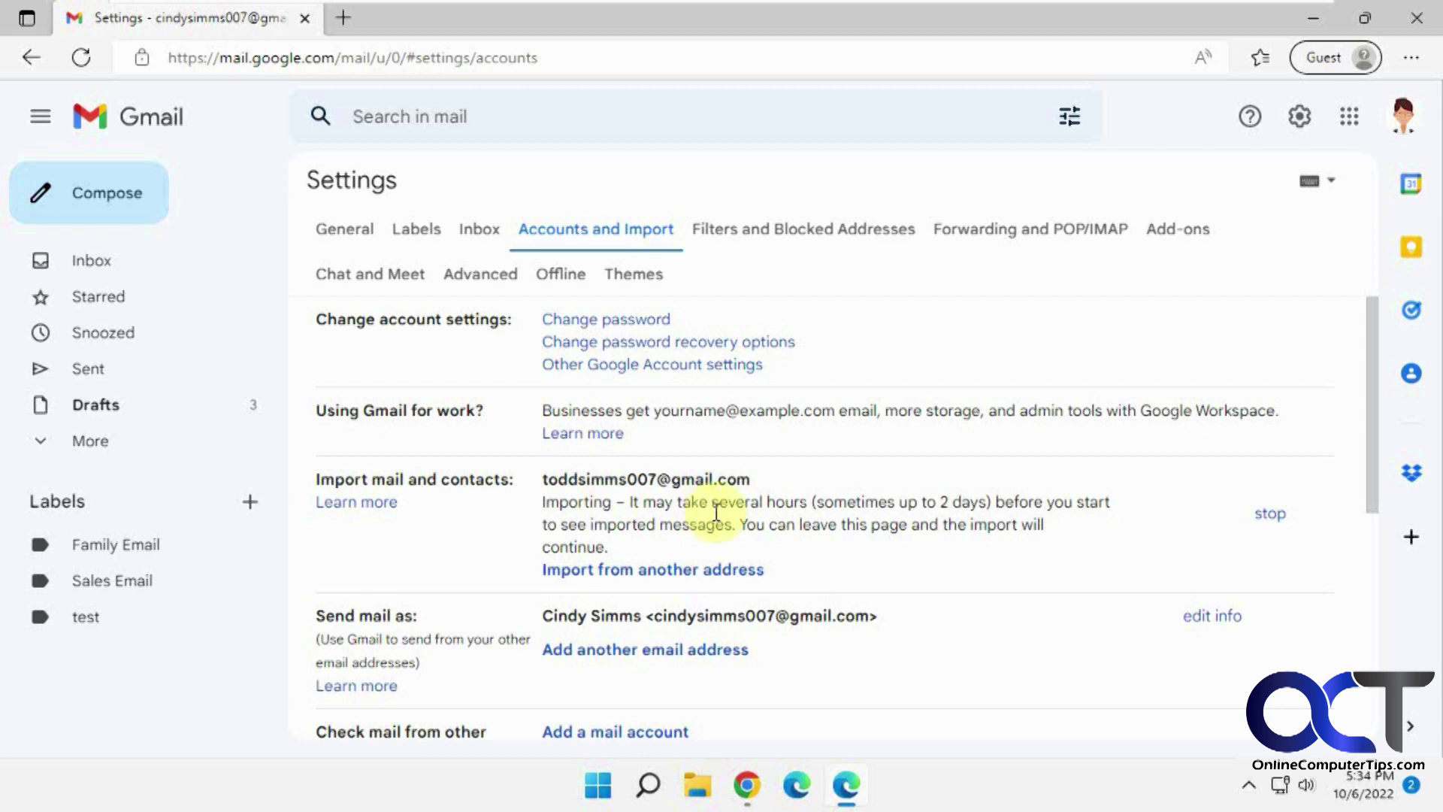
Open the Inbox in a second tab, check the source account's window, and return to Settings.
right_click(100, 260)
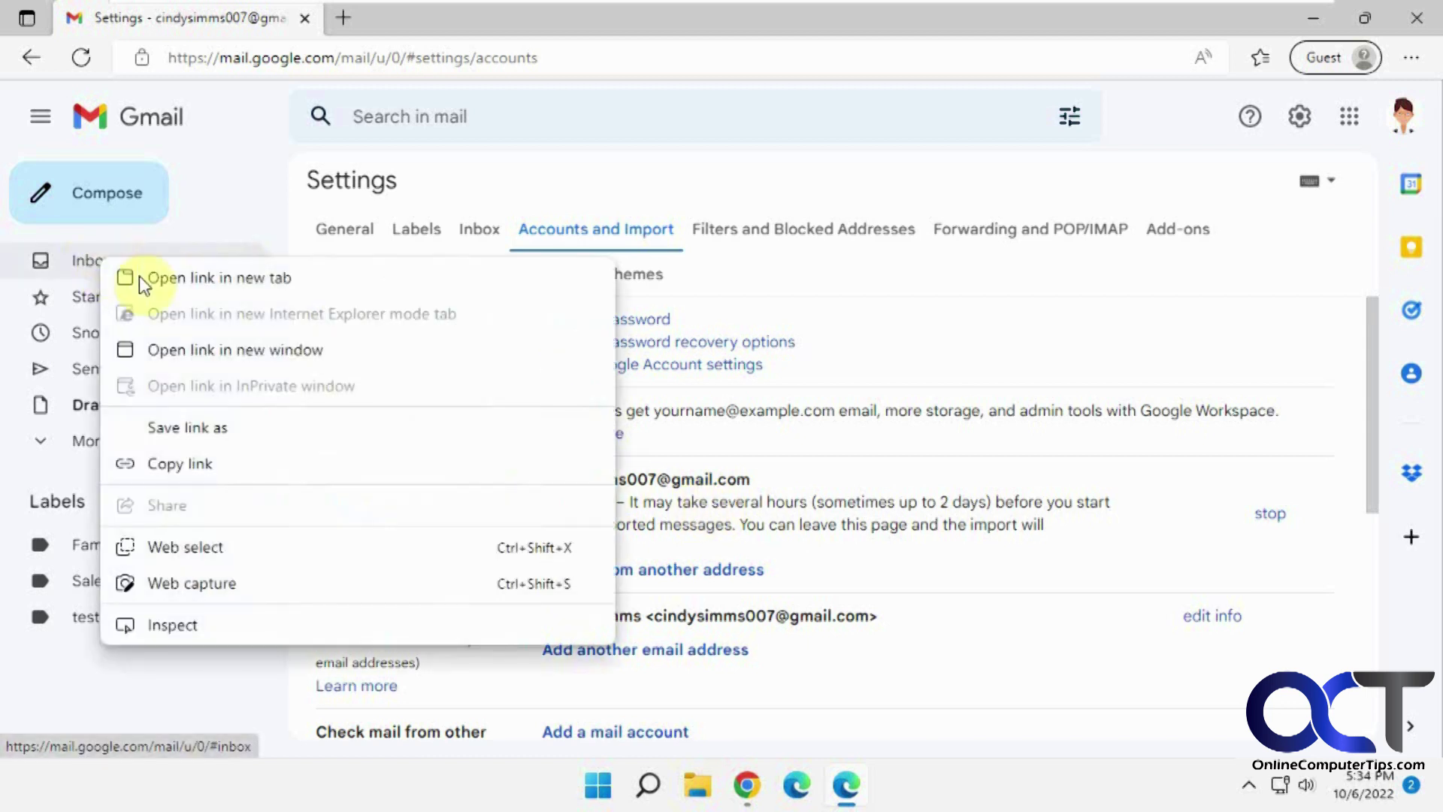
left_click(154, 280)
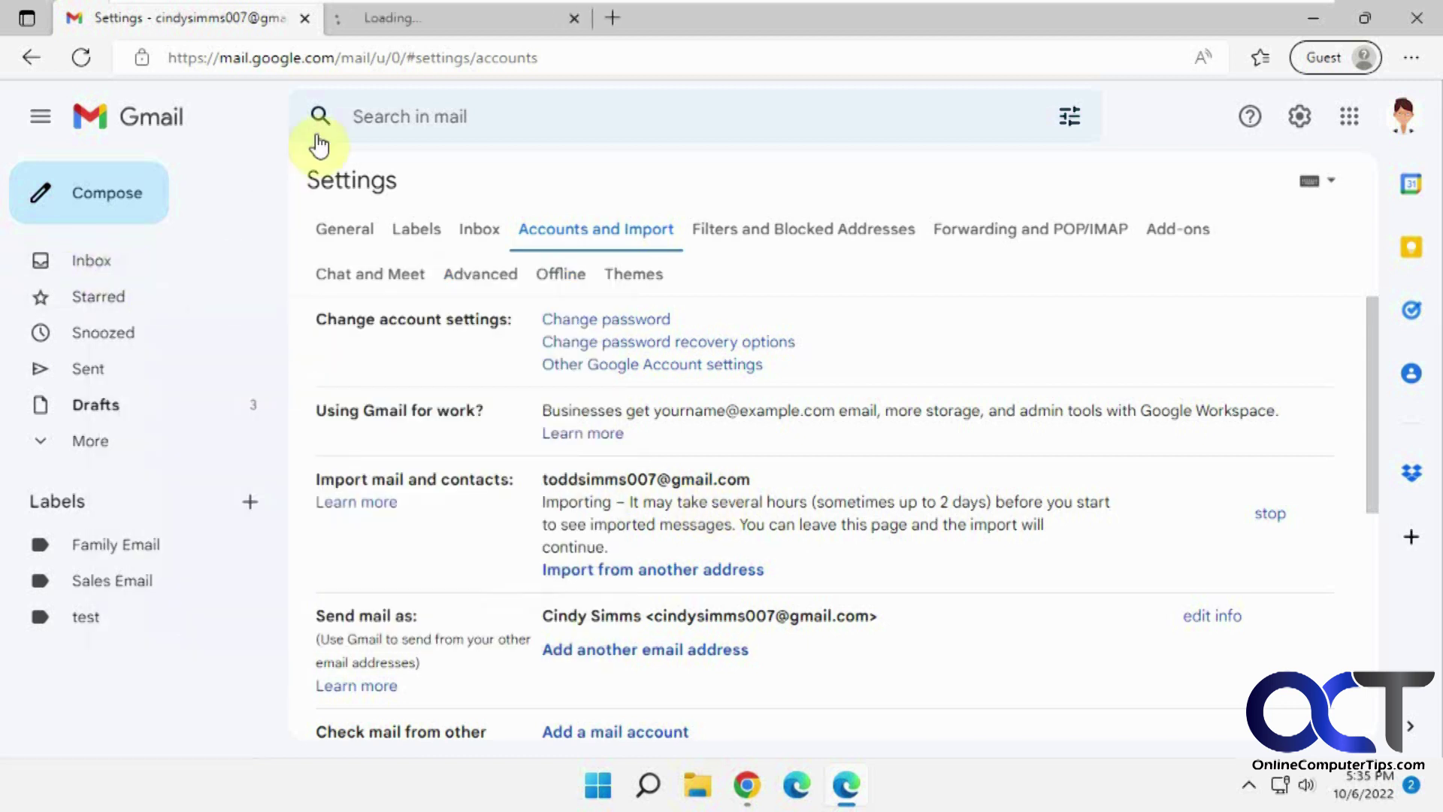
left_click(399, 19)
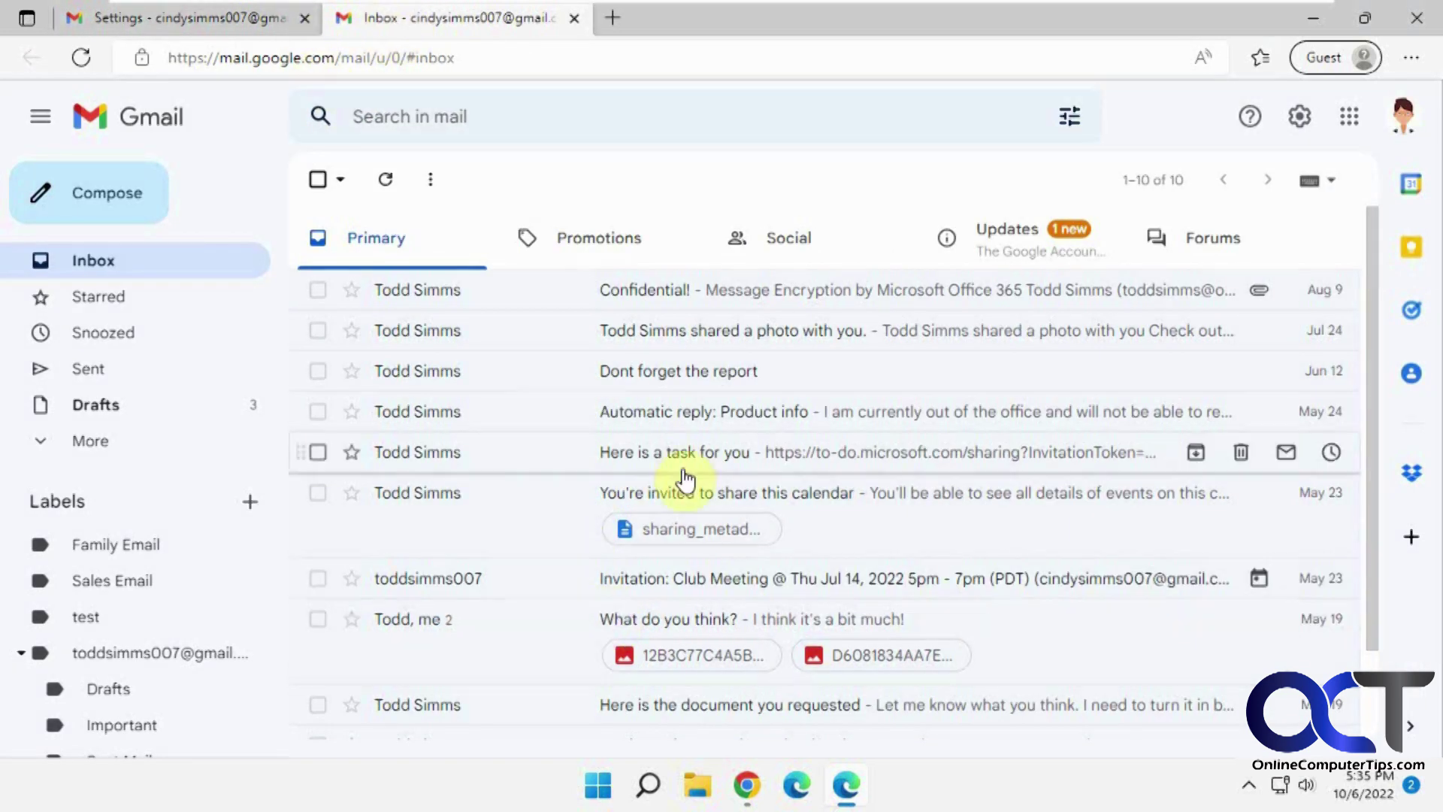
left_click(747, 789)
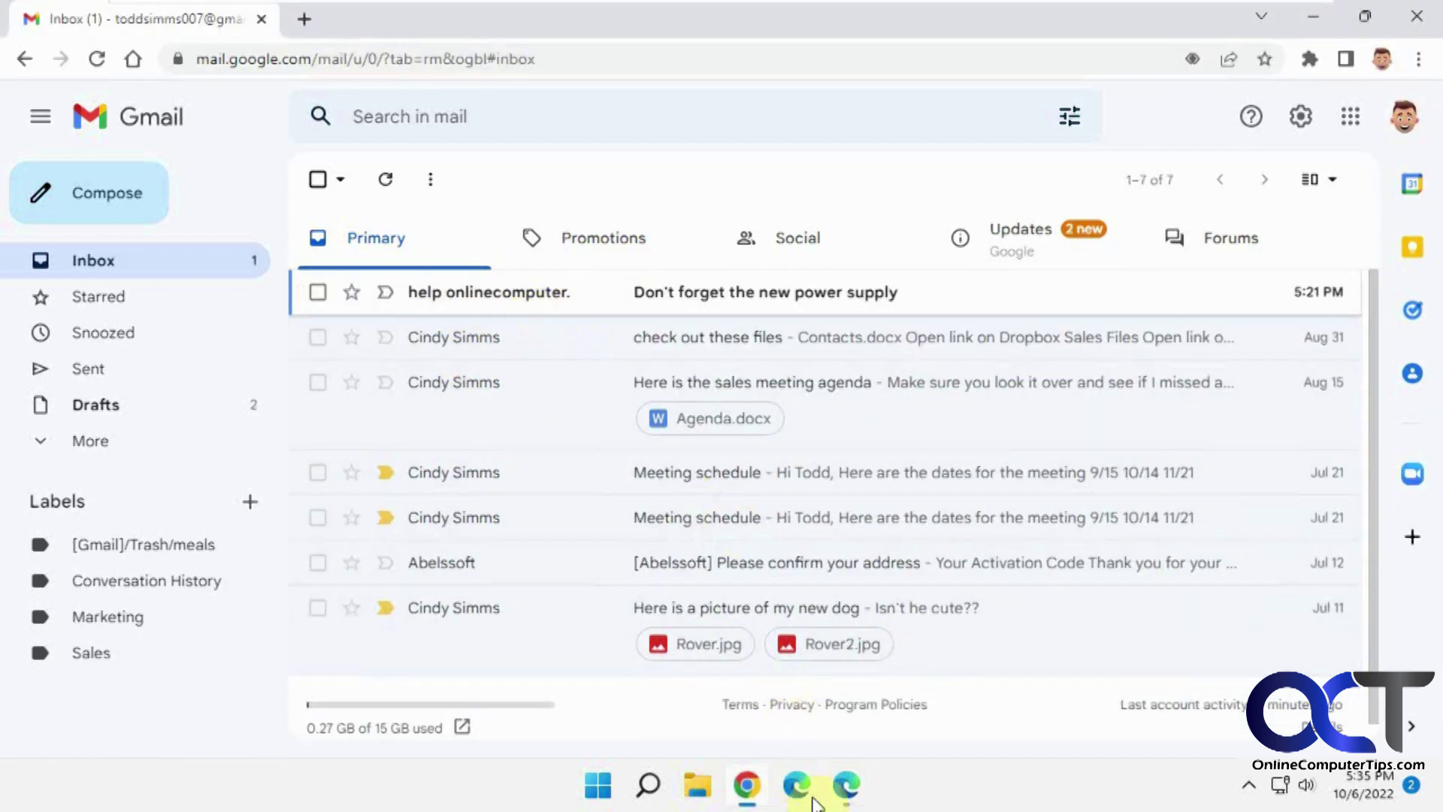
left_click(847, 789)
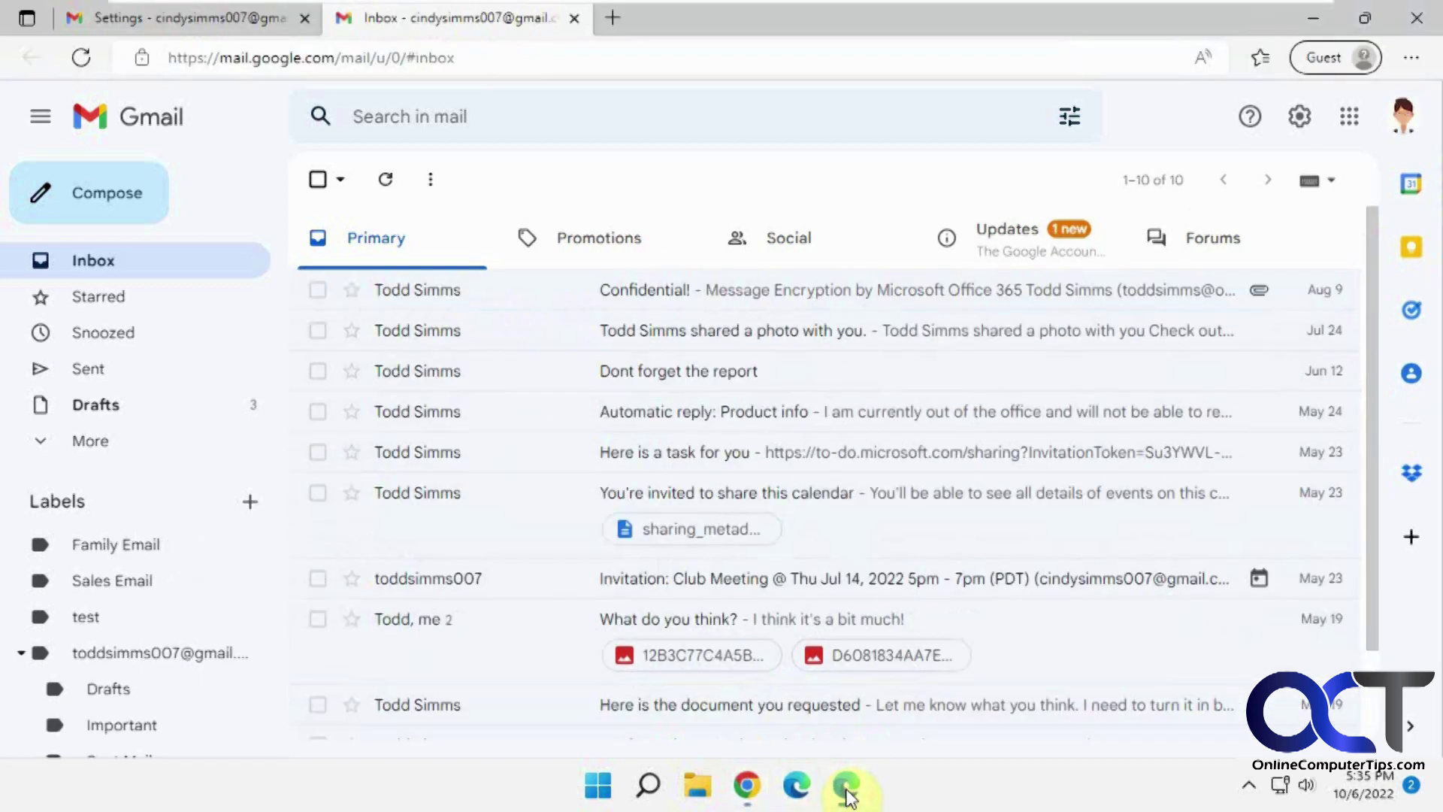
left_click(227, 19)
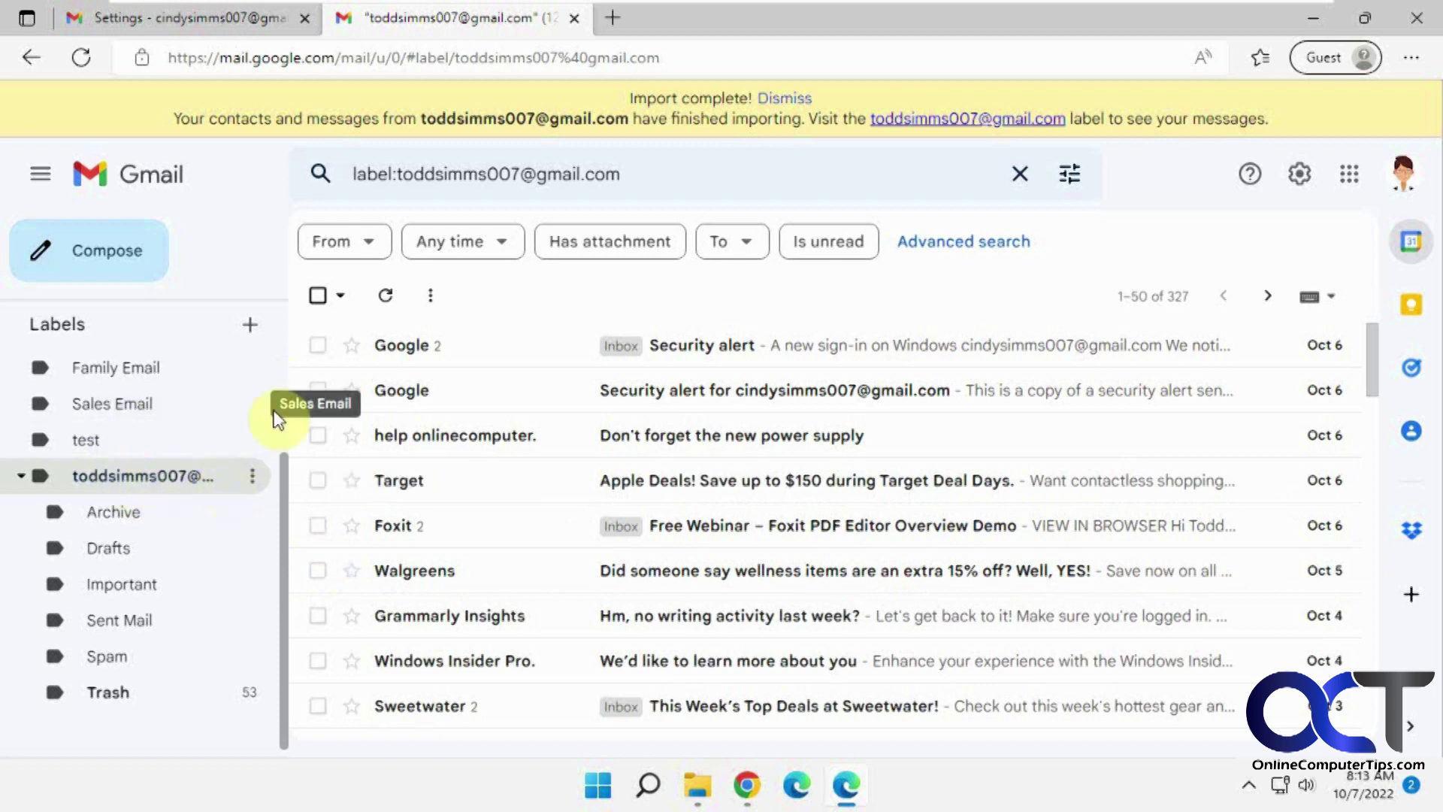
Compare the imported label's 327 messages against the source account's 7-message inbox.
left_click_drag(281, 475, 287, 413)
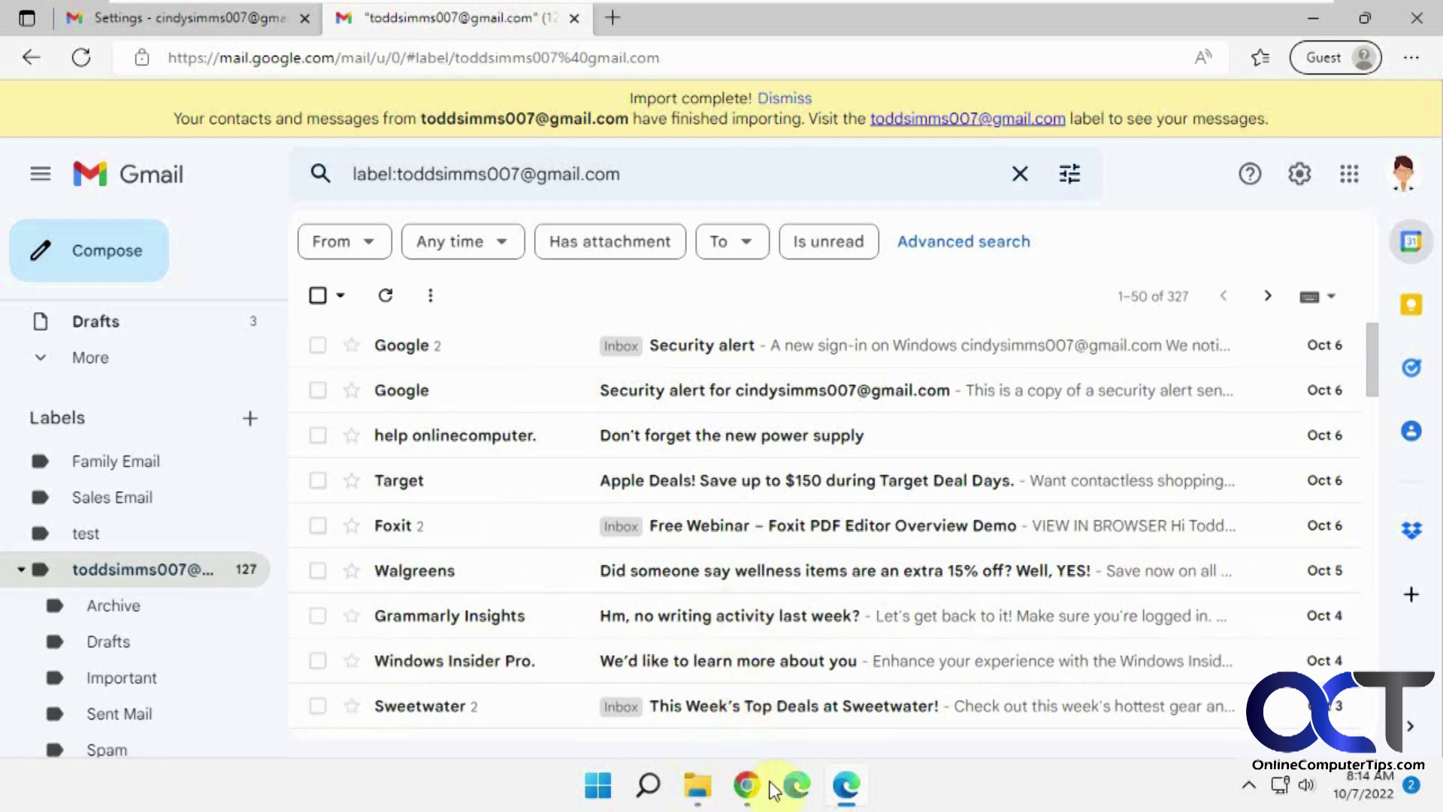
left_click(746, 795)
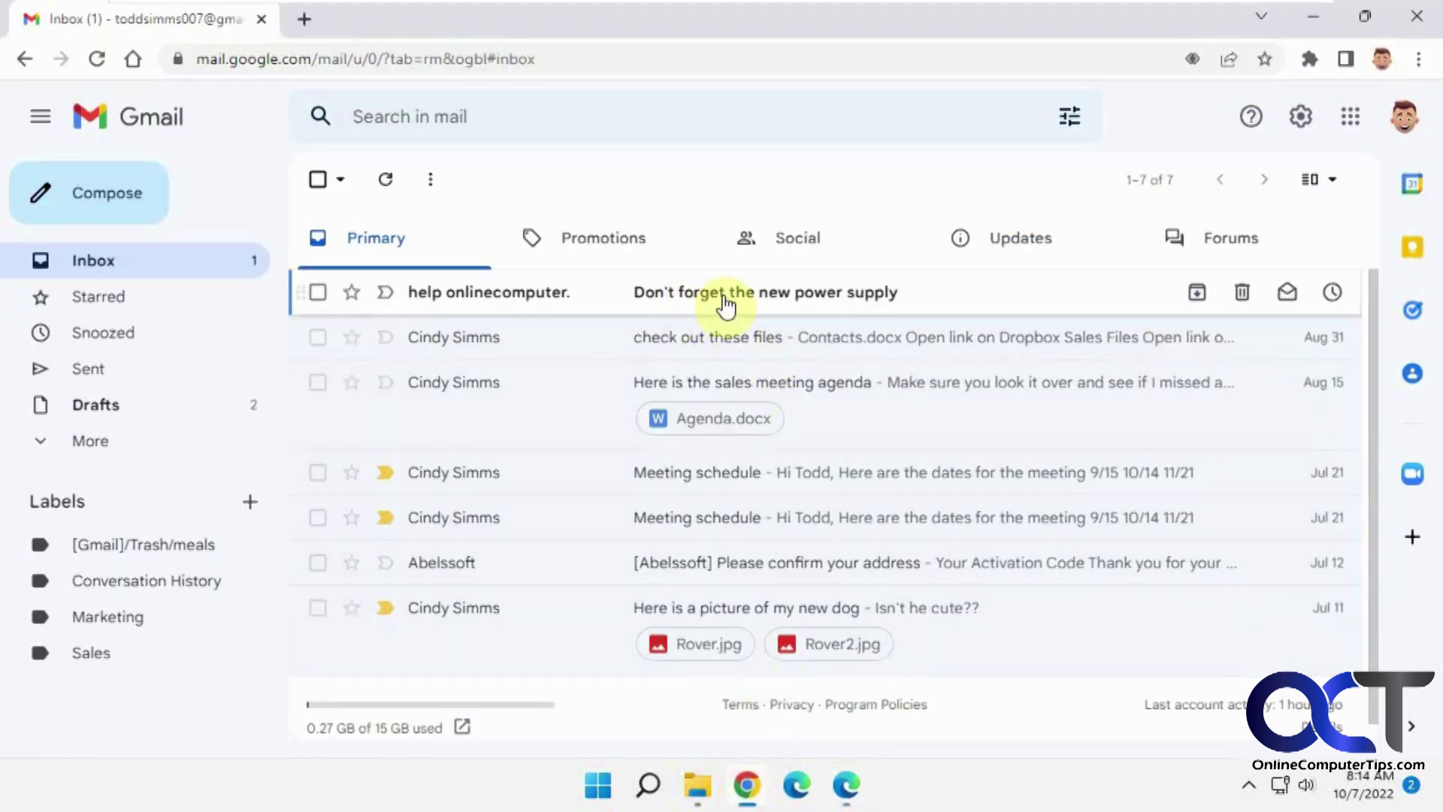
left_click(847, 784)
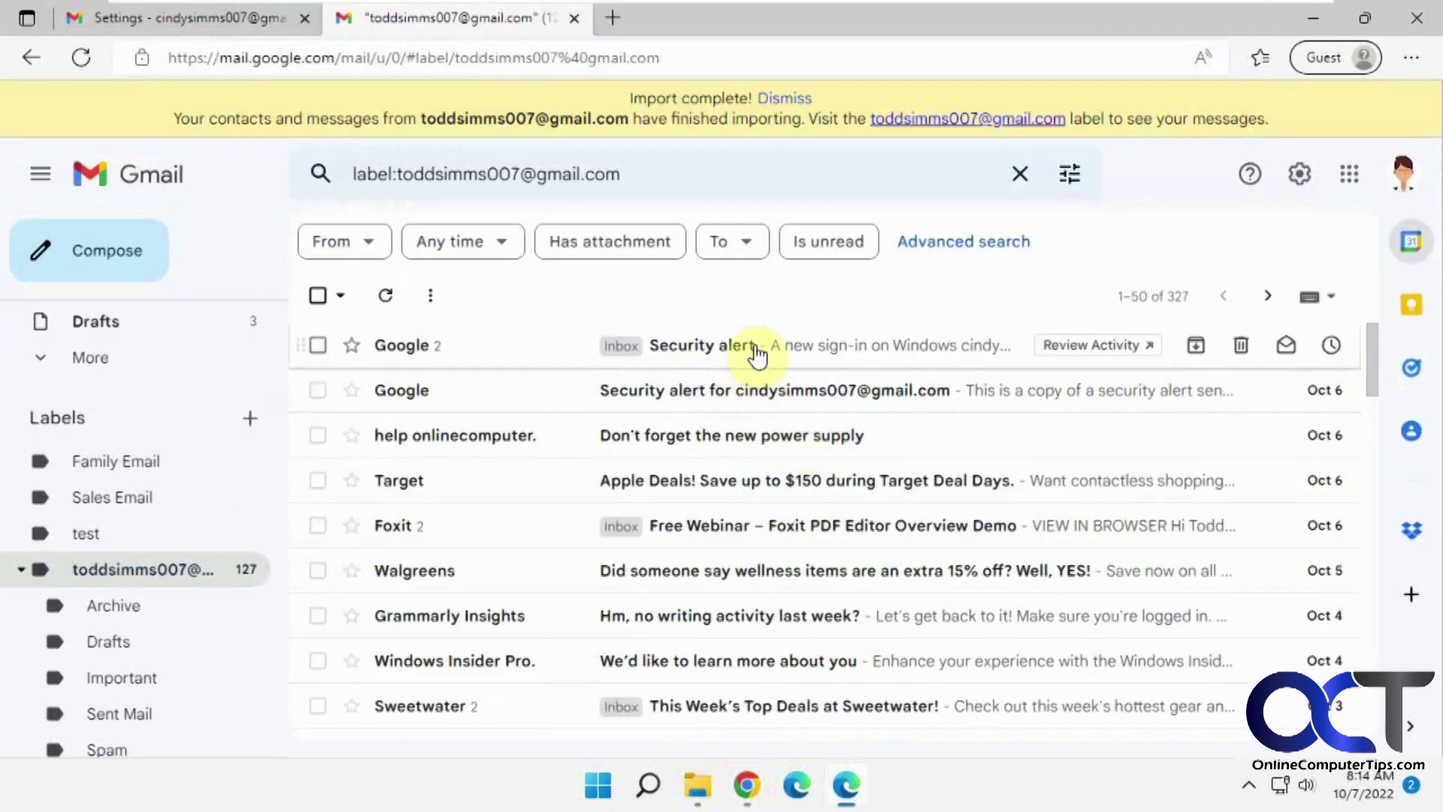
left_click(747, 790)
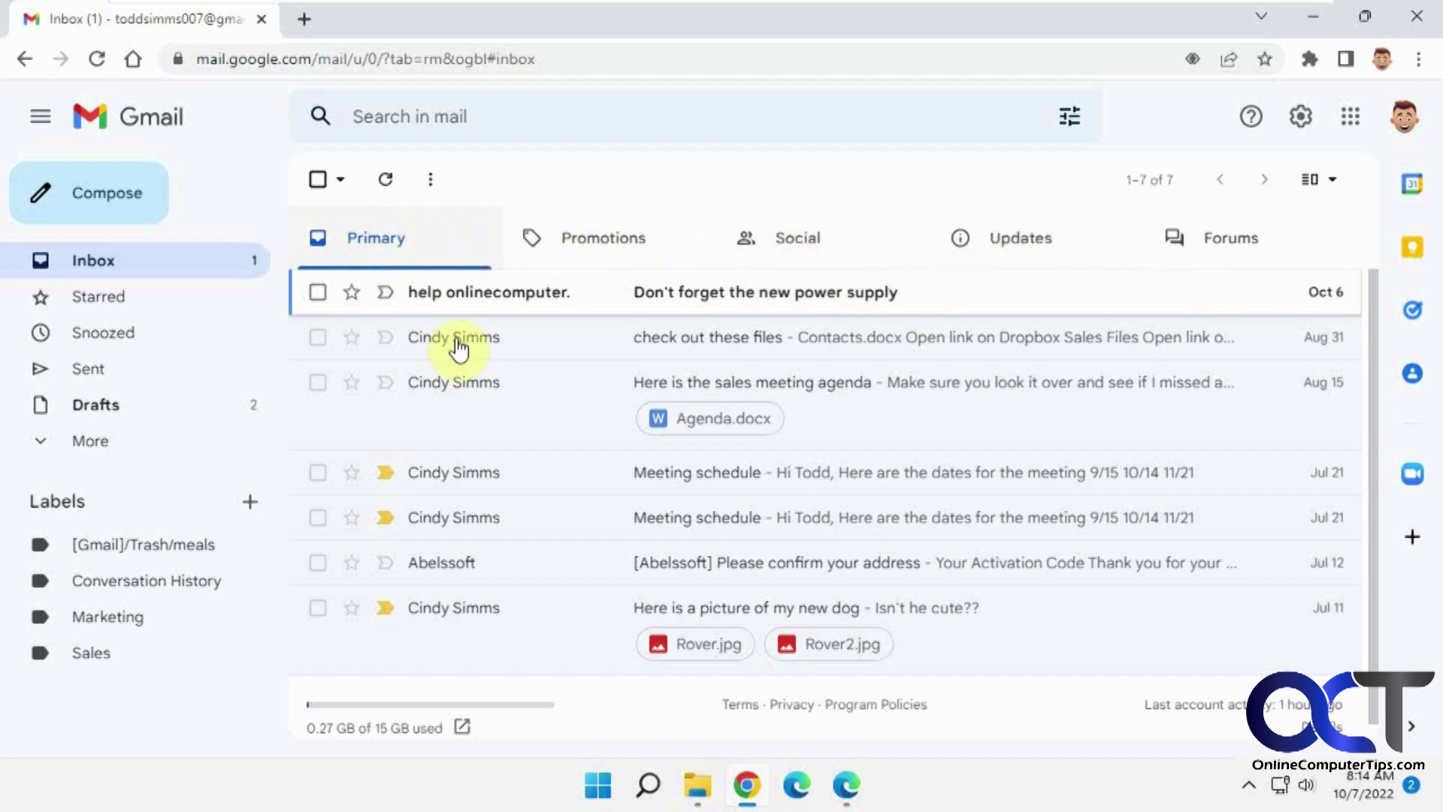
left_click(846, 785)
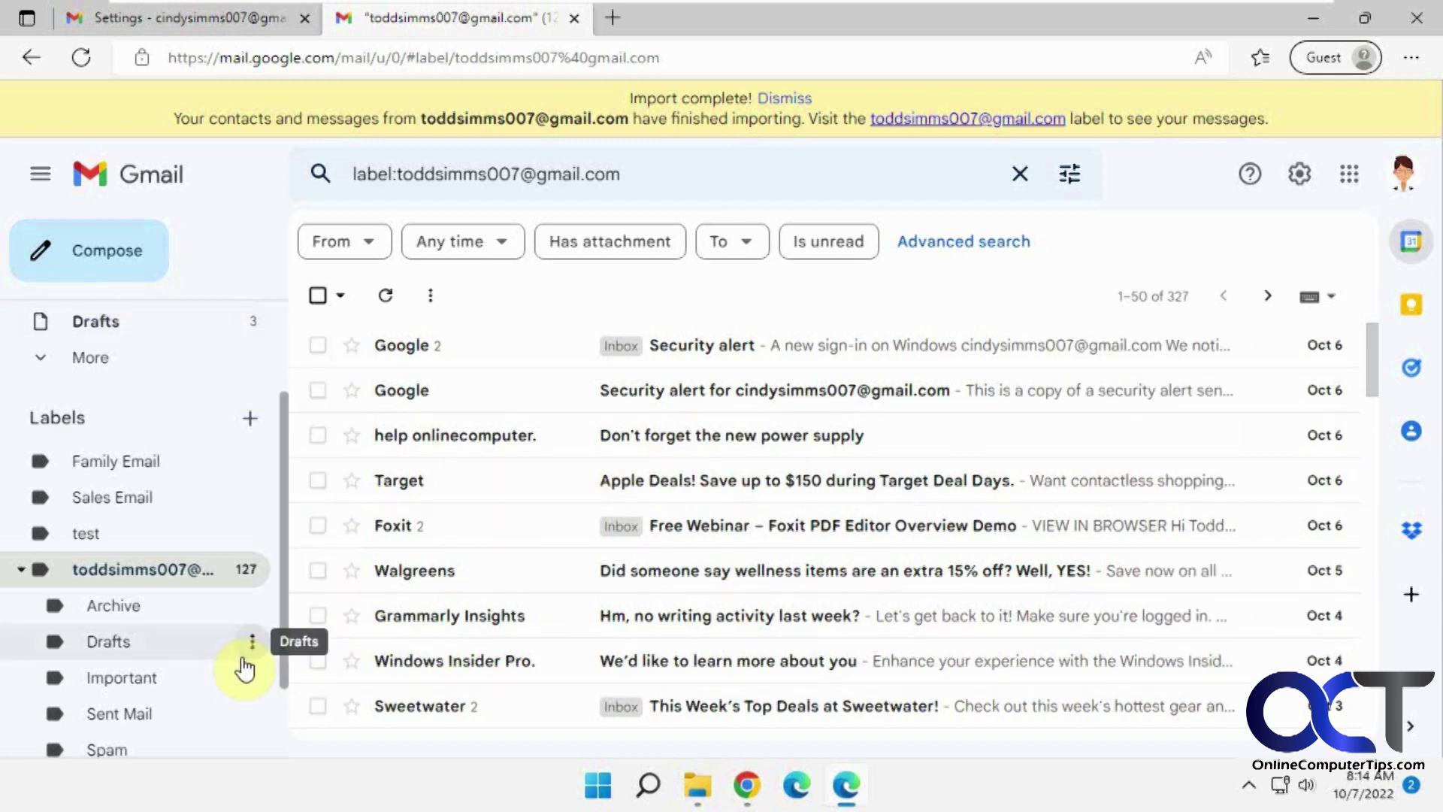
scroll(281, 632, "down", 1)
left_click_drag(281, 635, 283, 677)
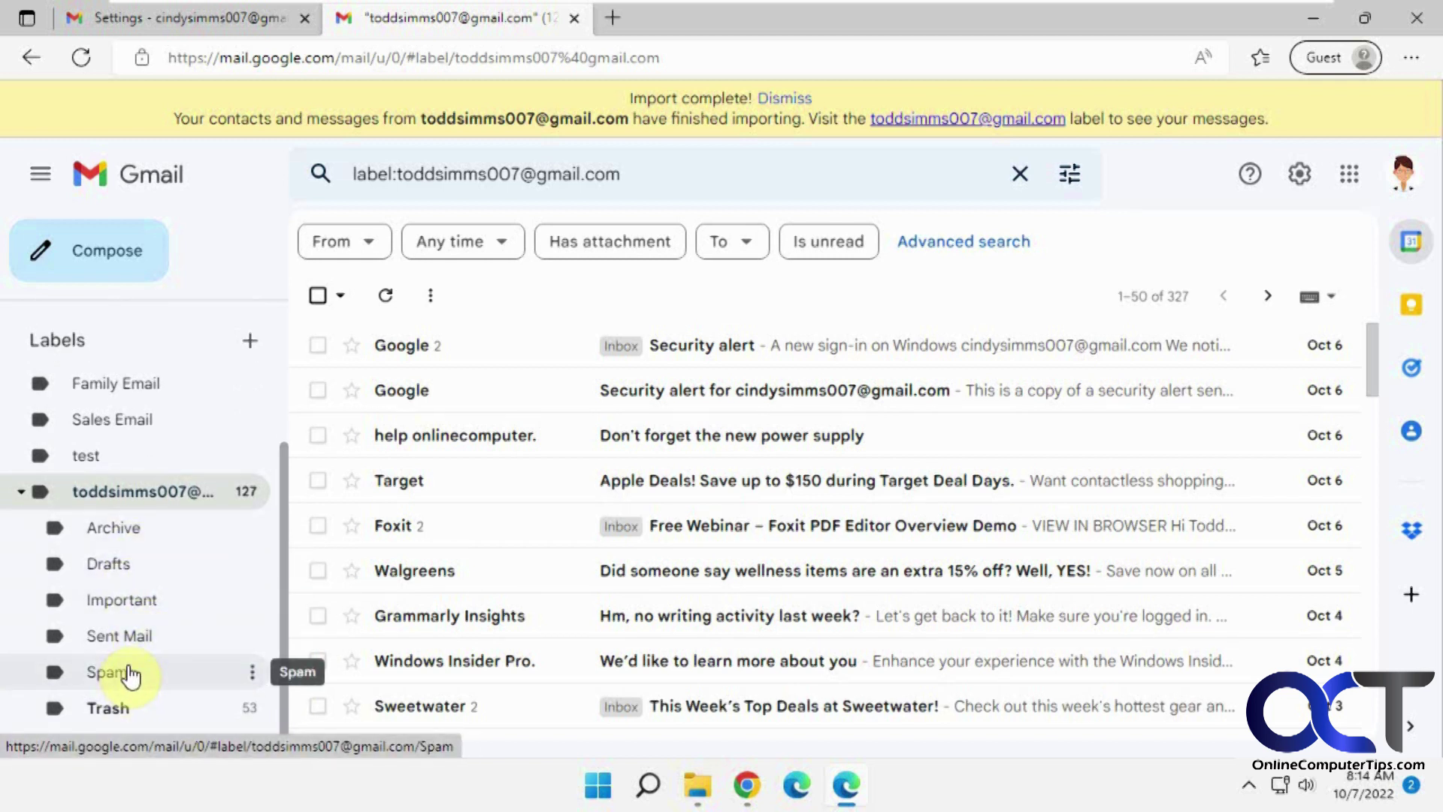
left_click(134, 636)
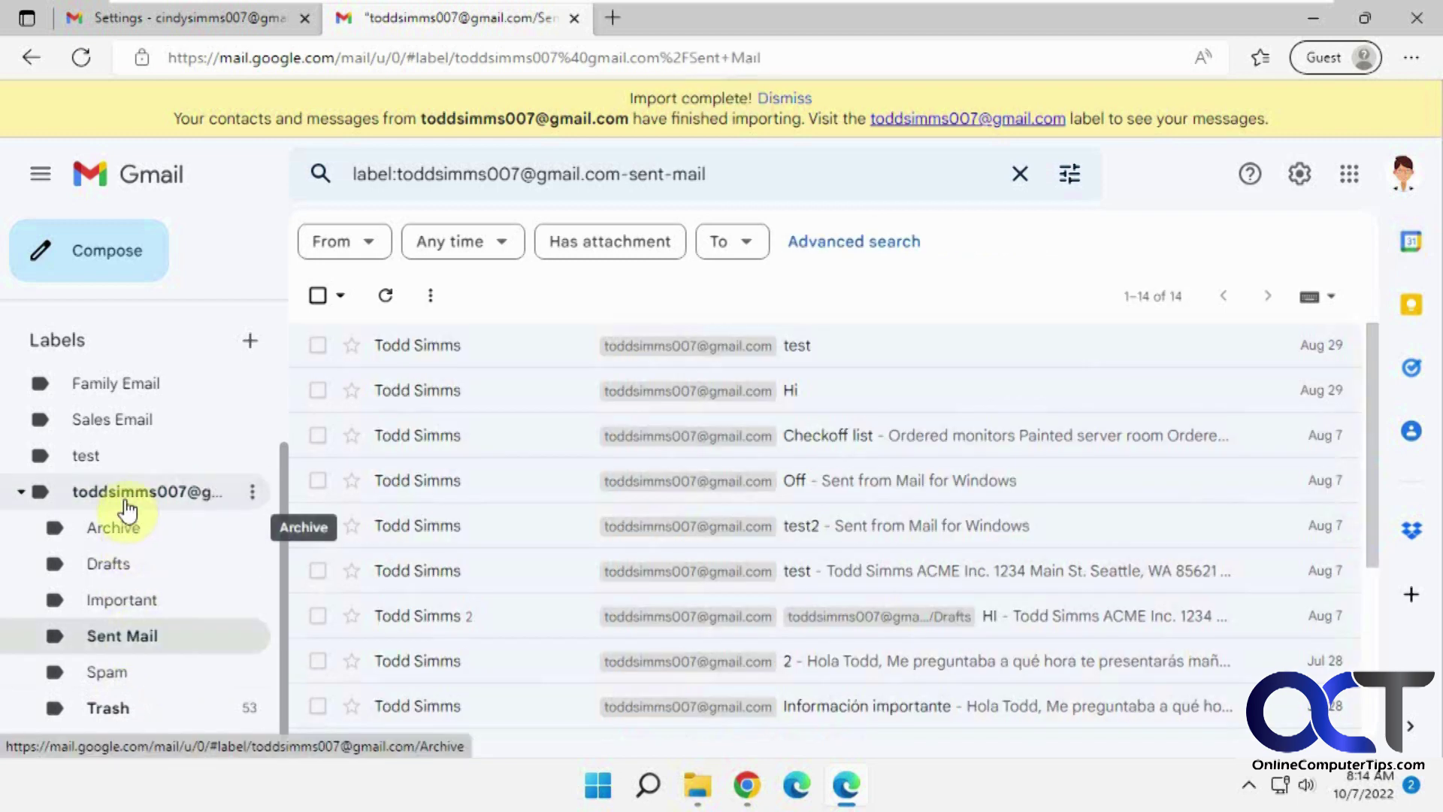
left_click(125, 498)
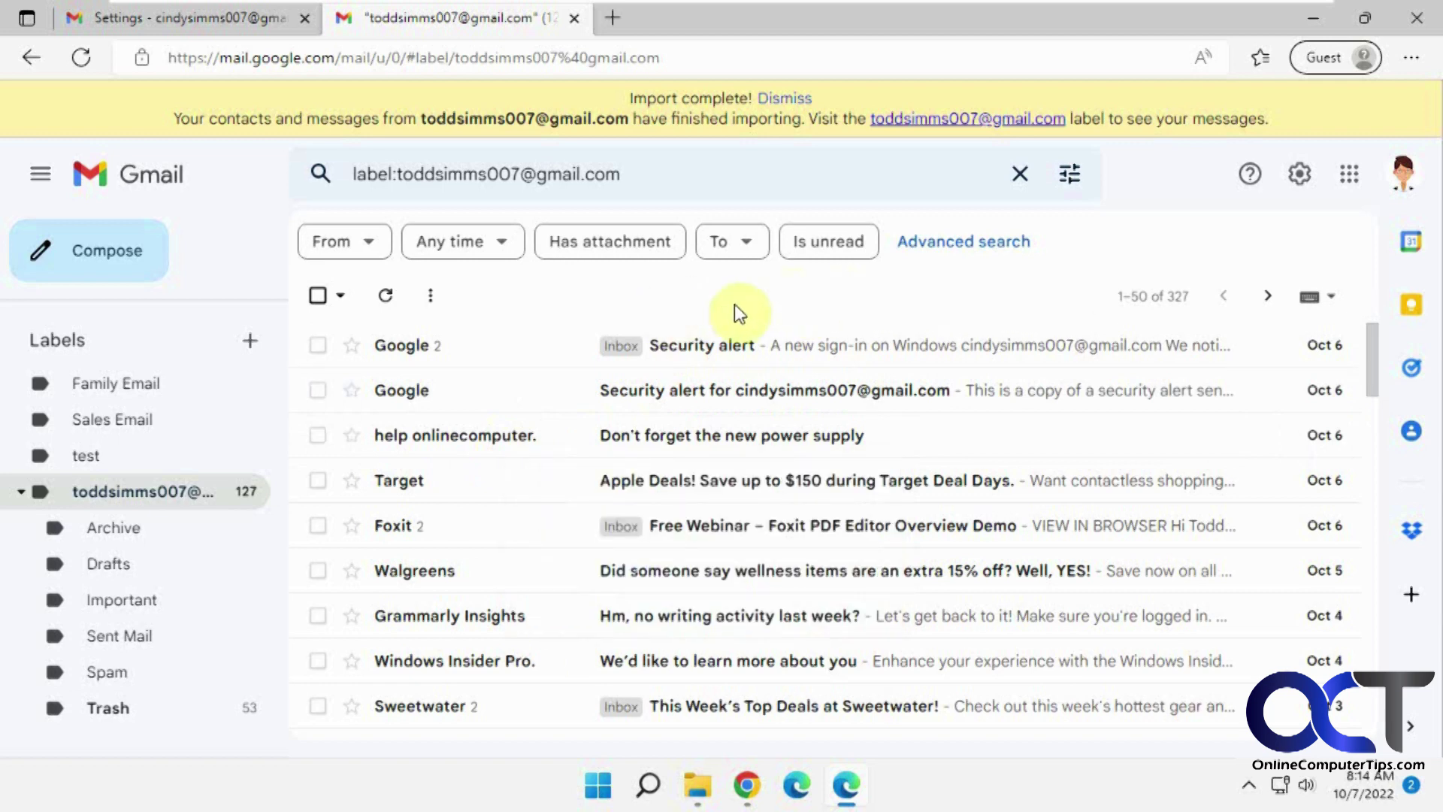
left_click(746, 790)
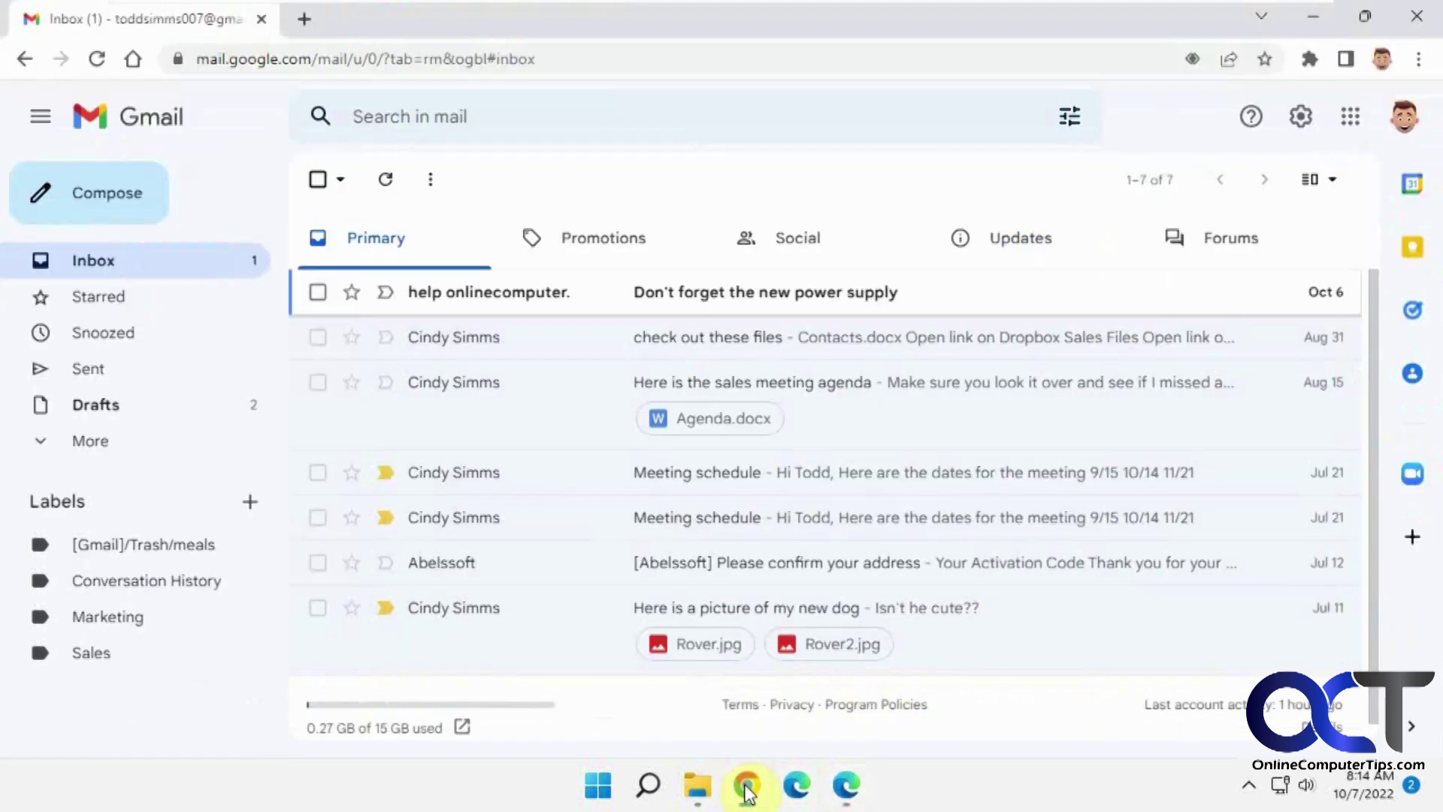
left_click(1415, 375)
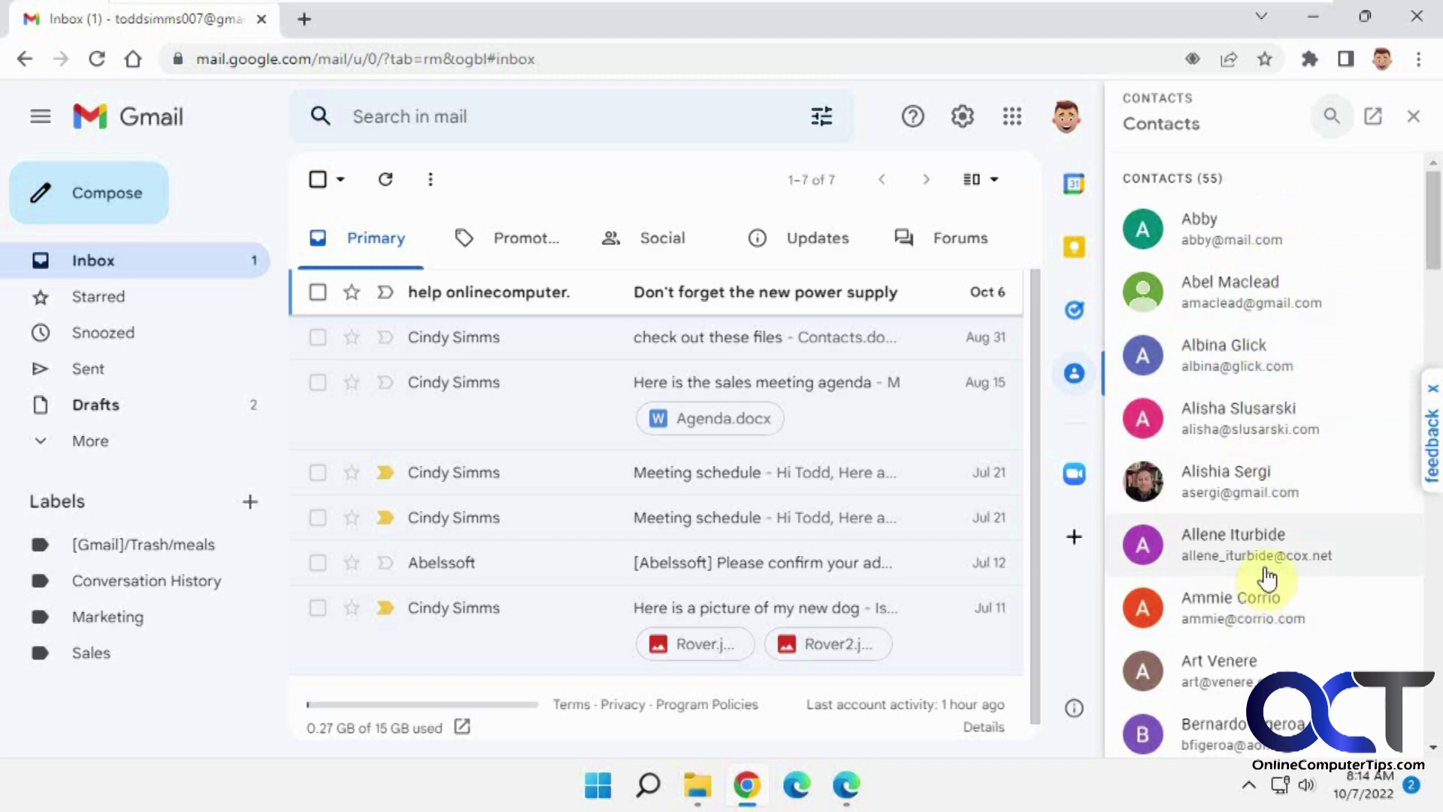
left_click(846, 785)
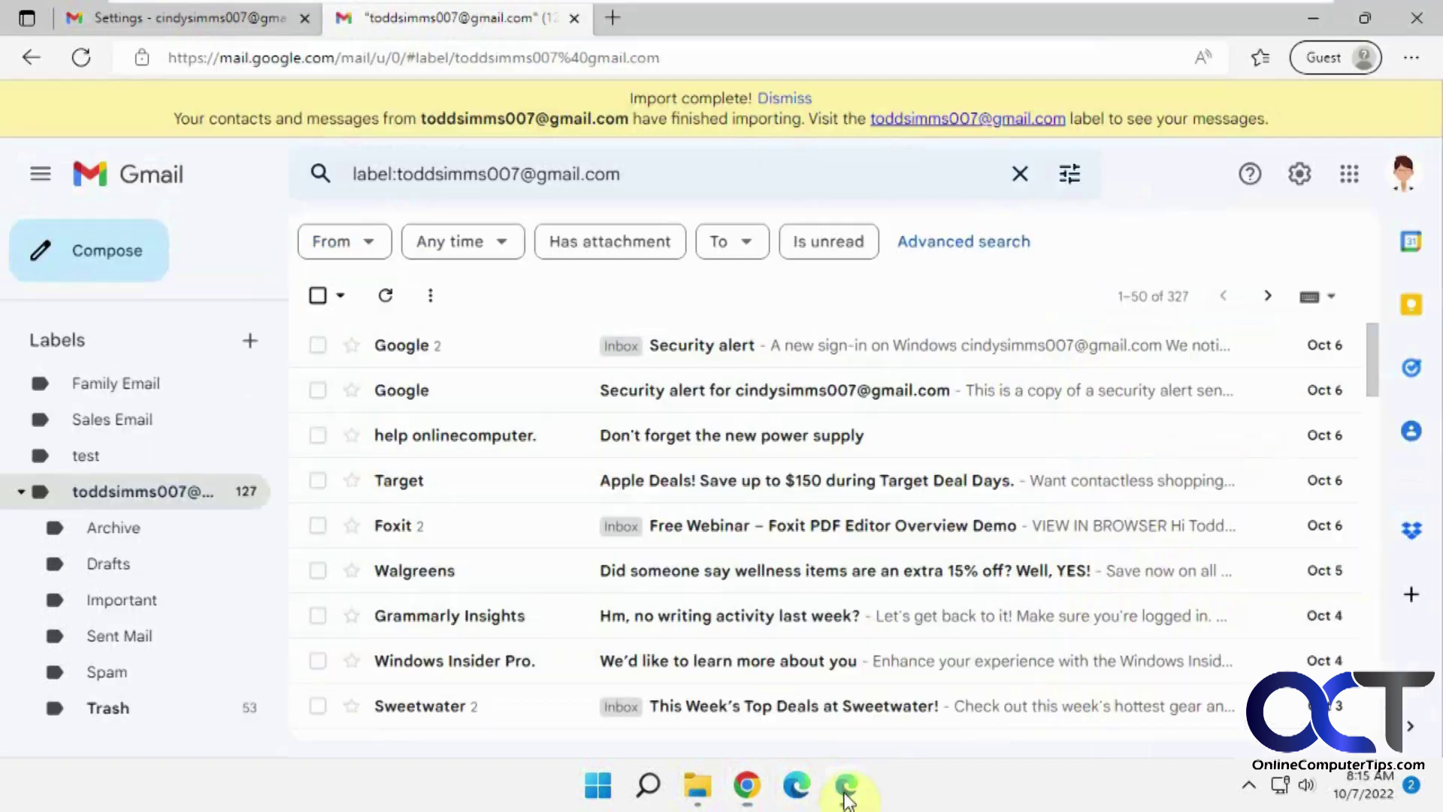
left_click(1413, 436)
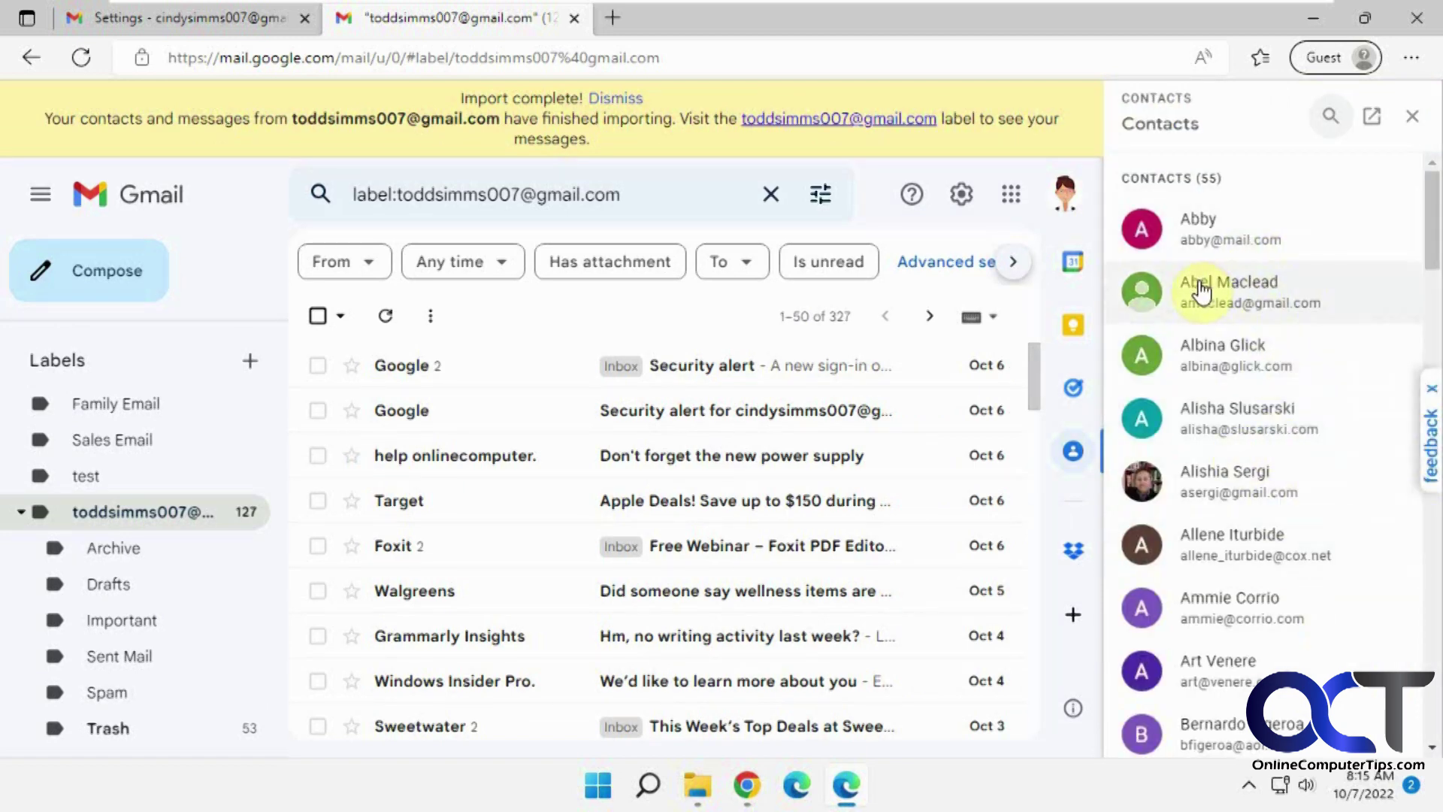
left_click(1413, 116)
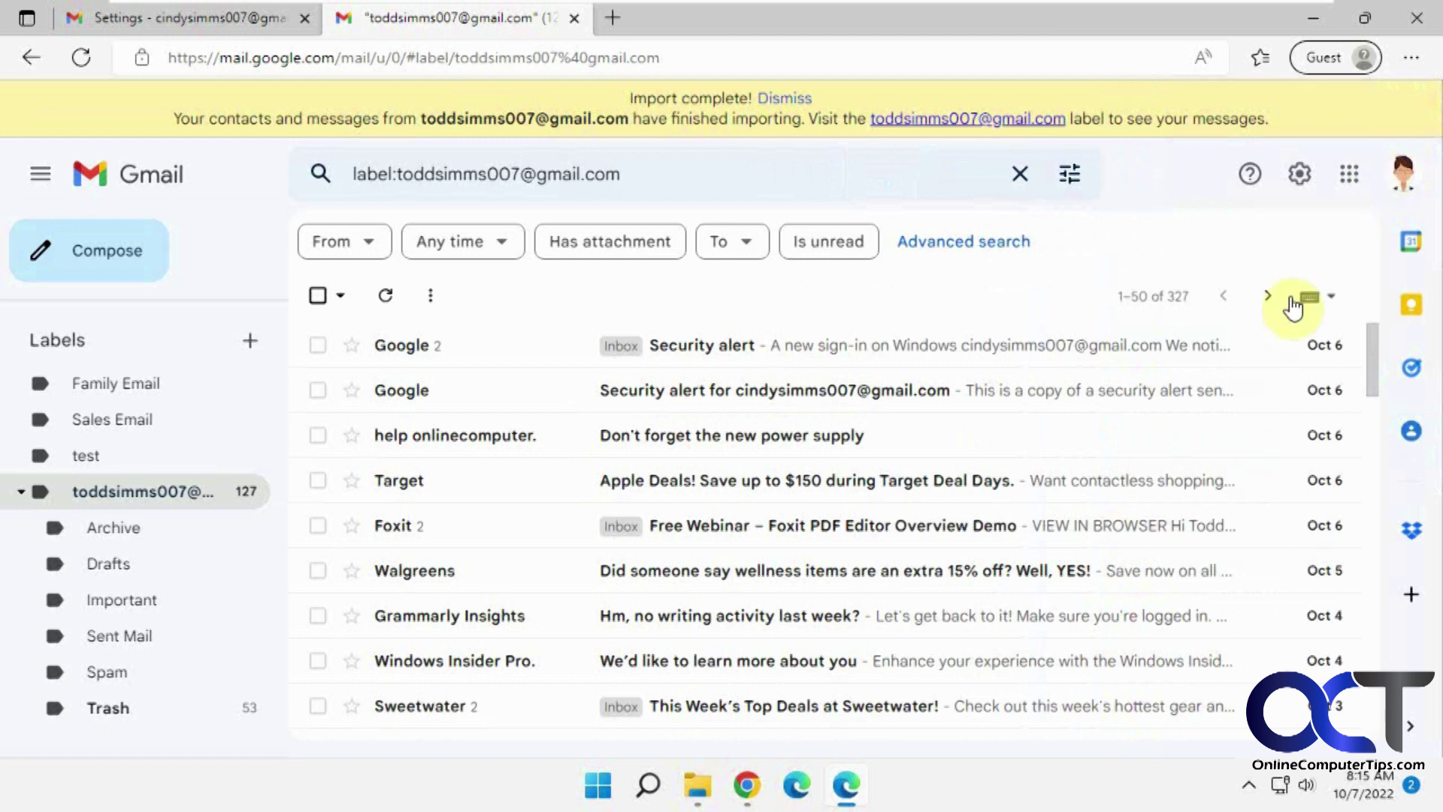